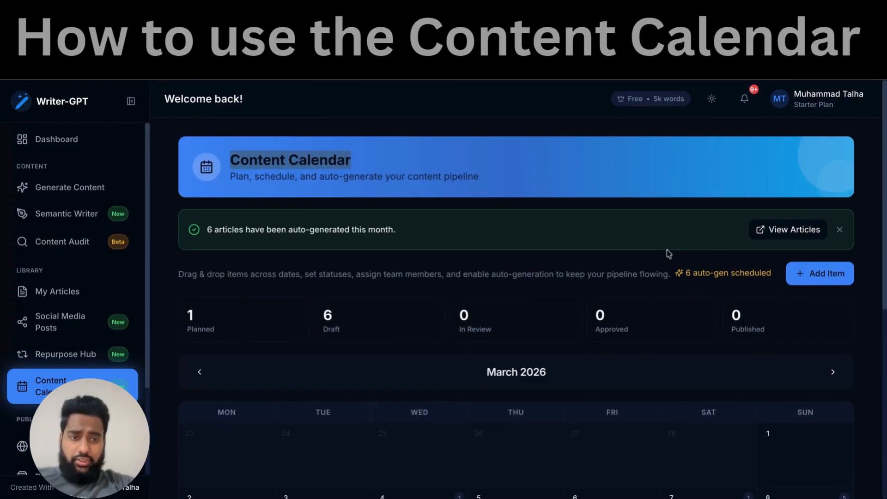
Step: Start a new calendar item and title it "Client" followed by the client's name in quotation marks
left_click(804, 280)
left_click(804, 274)
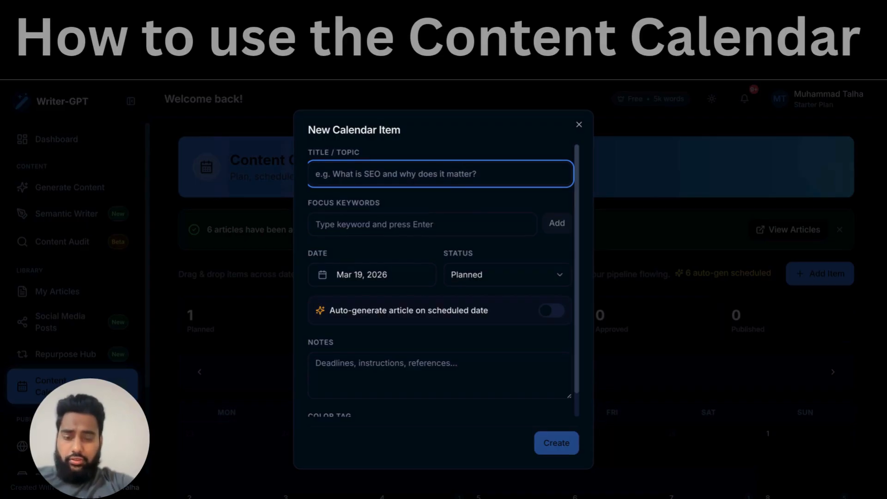
type("Cl")
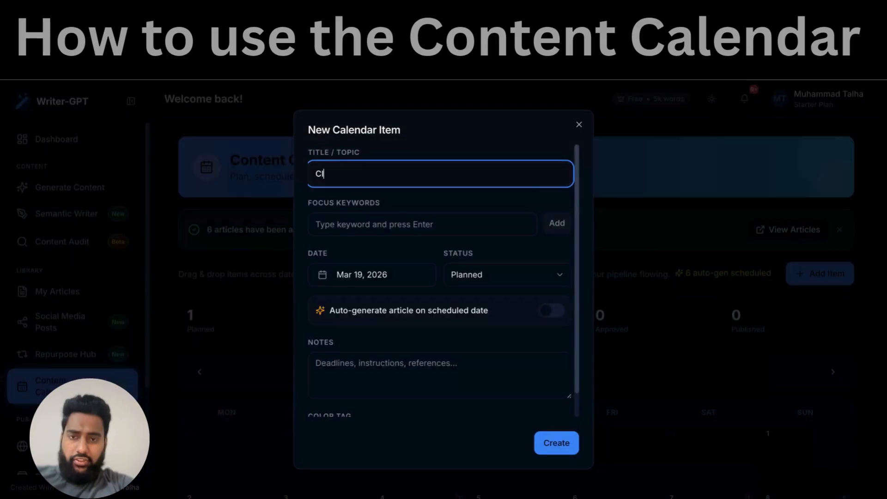
type("entient")
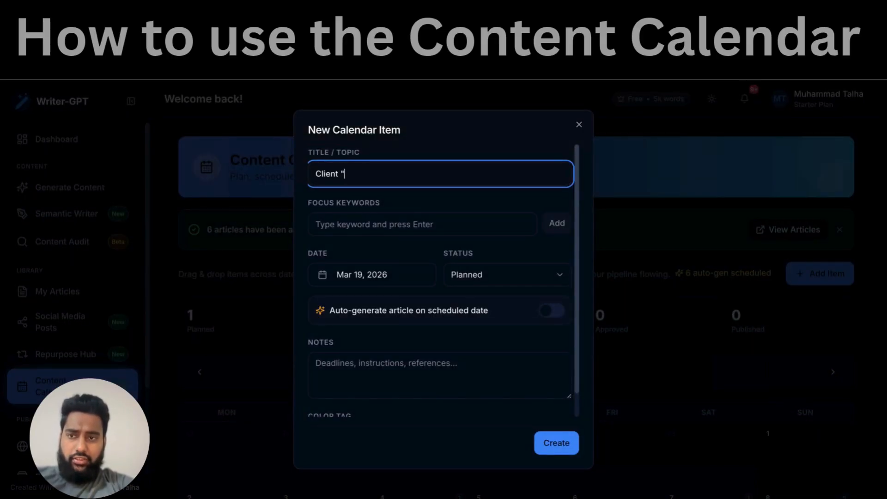
type(" \"Lucas")
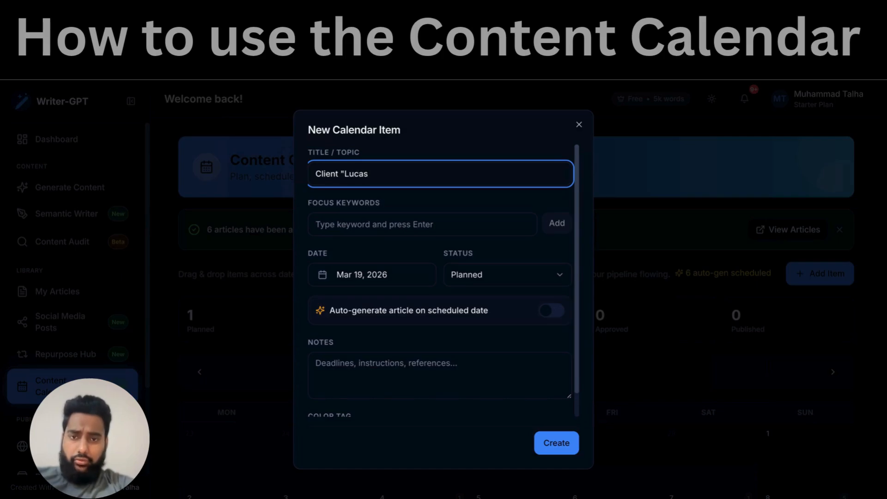
Step: Add the focus keywords youtube, facebook, tiktok, writergpt and semanti seo writer
left_click(429, 224)
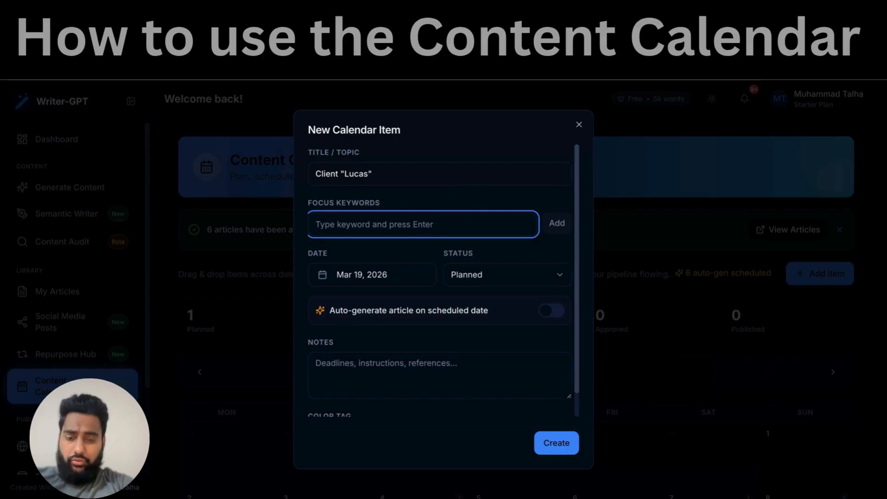
type("youtube")
key("Return")
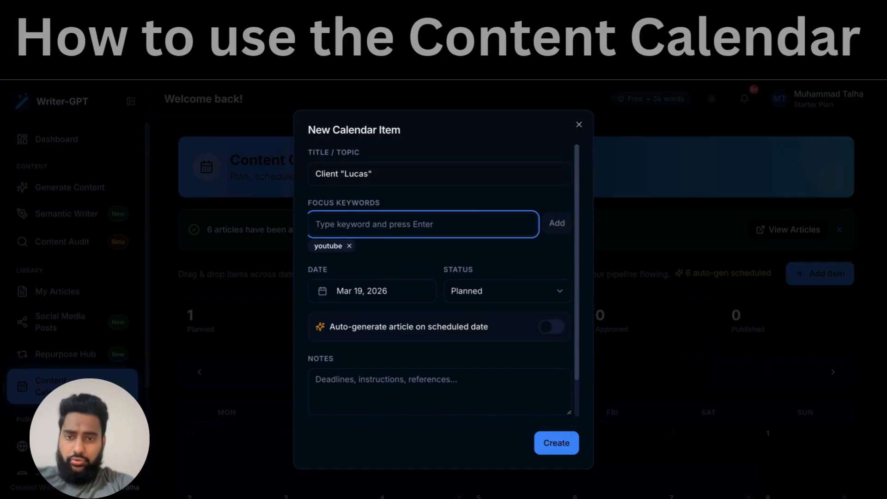
type("facebook")
key("Return")
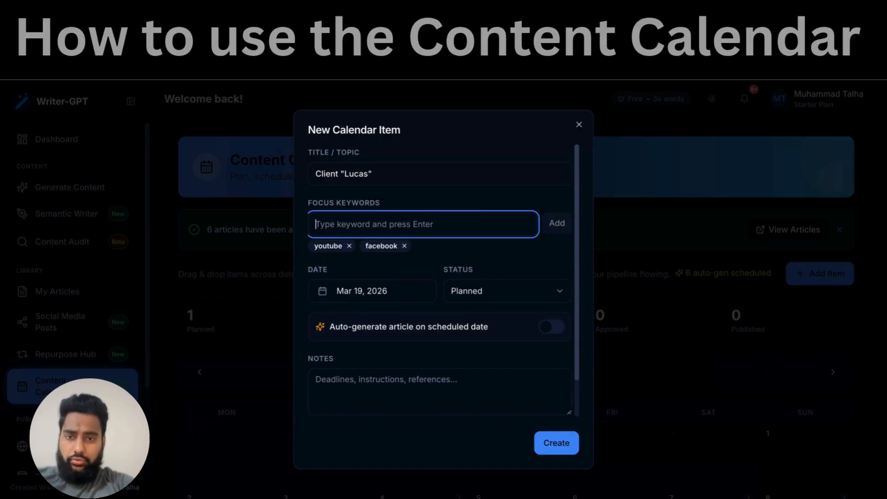
type("tiktok")
key("Return")
type("writerg")
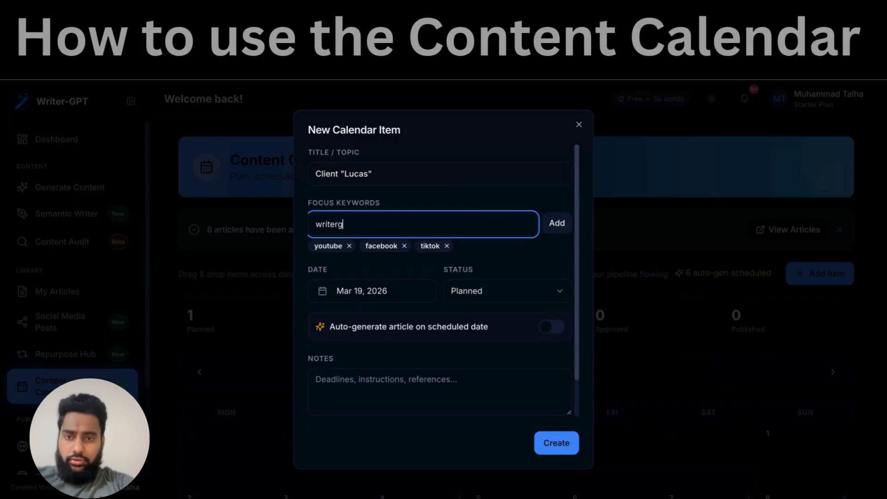
type("pt")
key("Return")
type("semanti ")
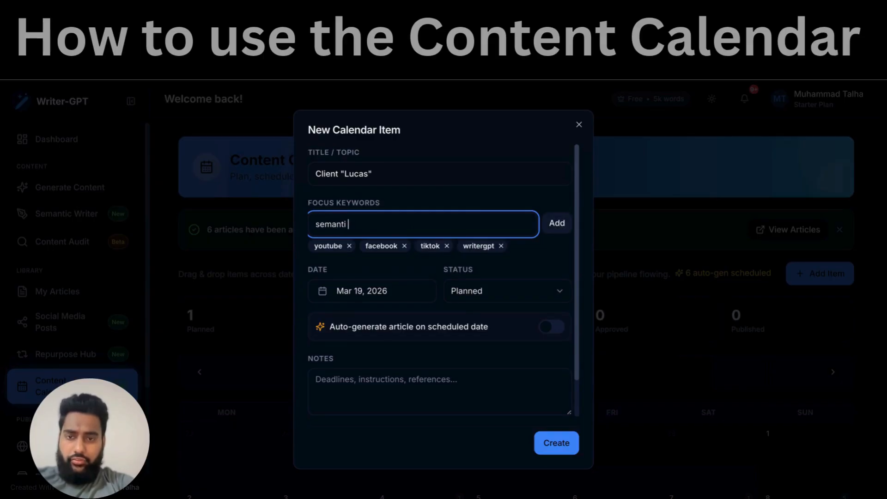
type("seo writer")
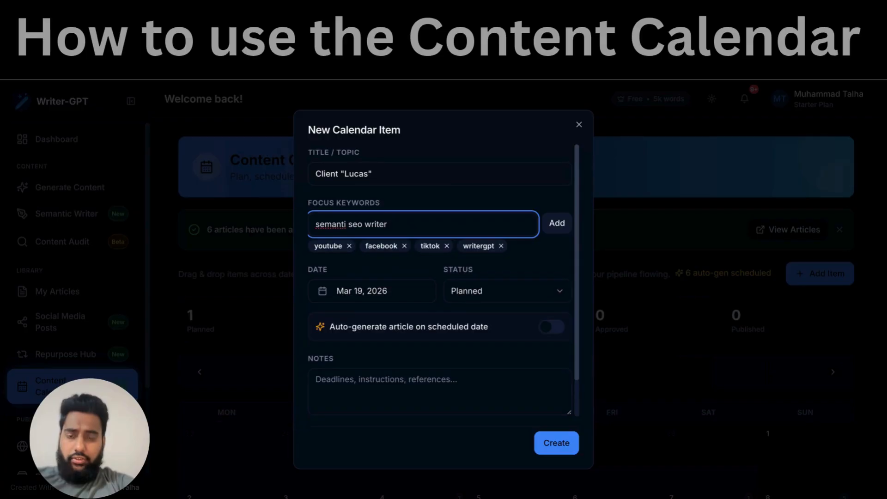
key("Return")
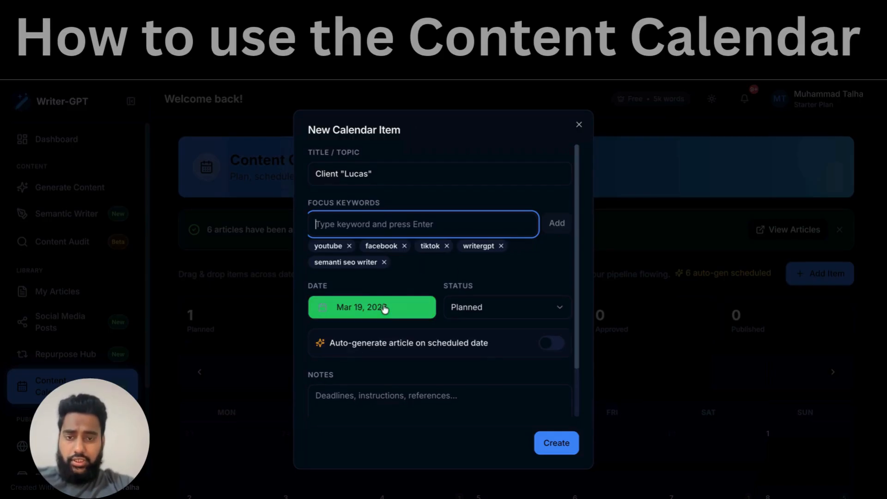
Step: Remove the youtube, facebook, writergpt and tiktok keywords from the calendar item
left_click(349, 246)
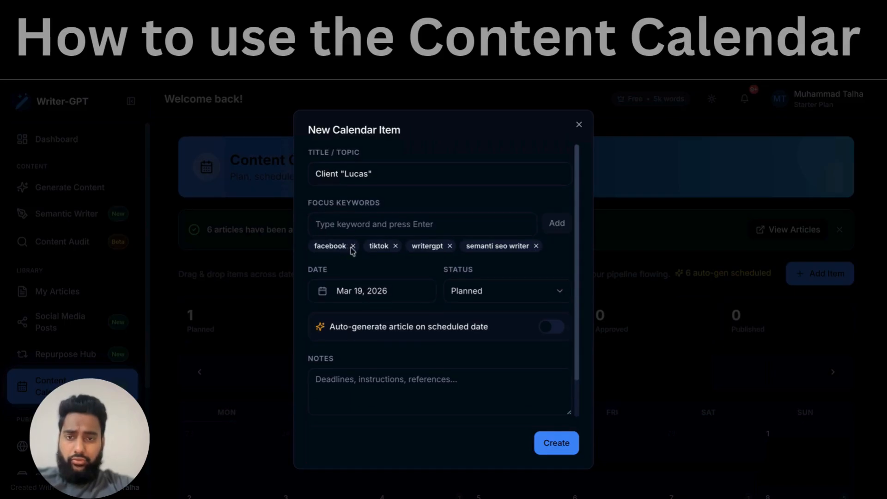
left_click(352, 247)
left_click(394, 246)
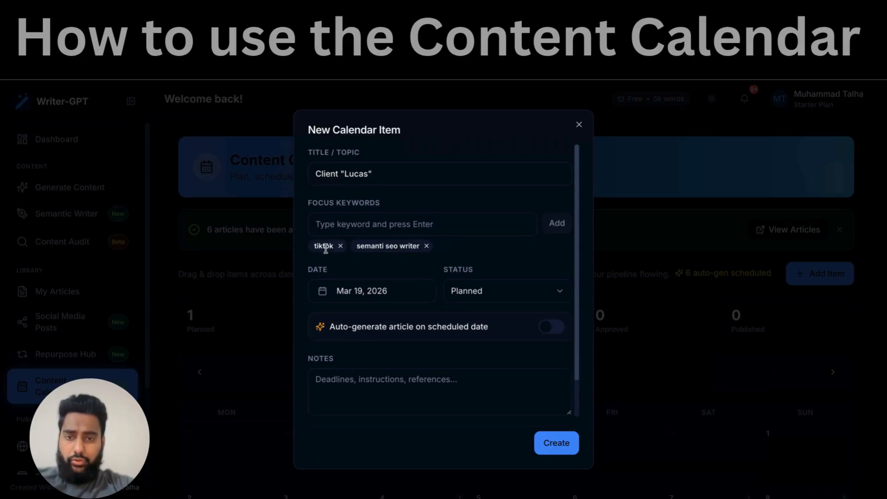
left_click(340, 246)
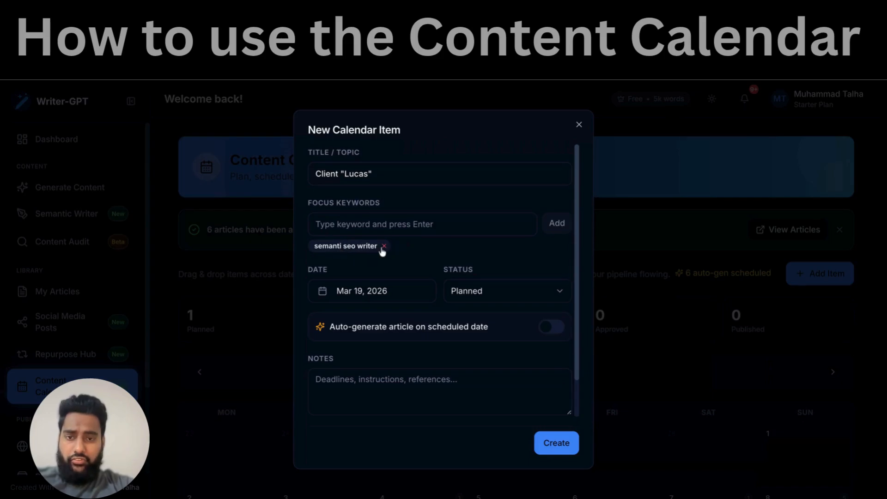
Step: Schedule the calendar item for Mar 20, 2026 with the status Planned
left_click(371, 295)
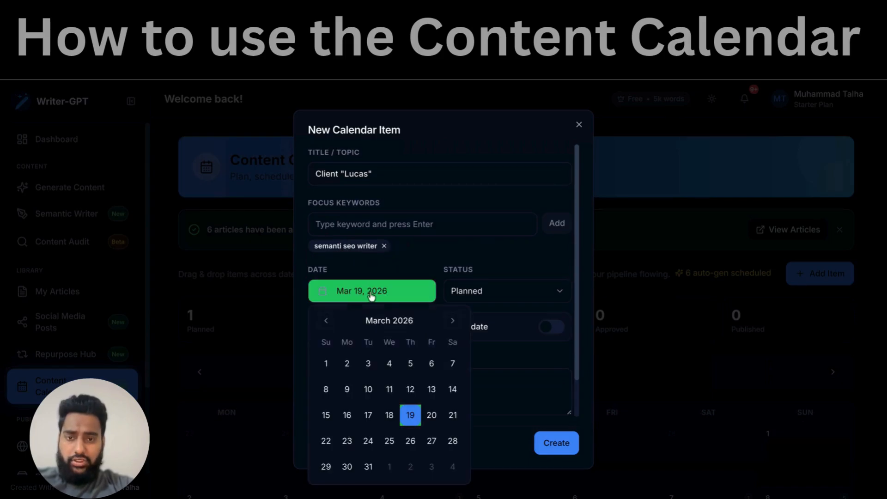
left_click(431, 416)
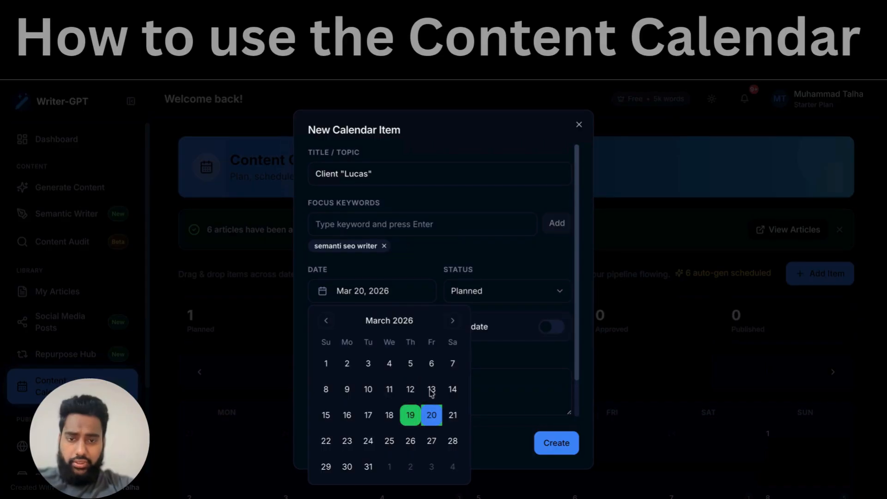
left_click(468, 289)
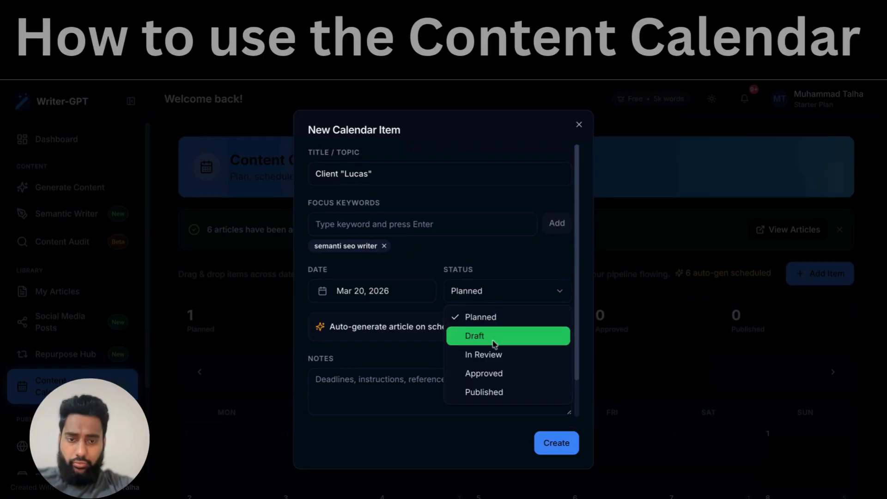
left_click(485, 317)
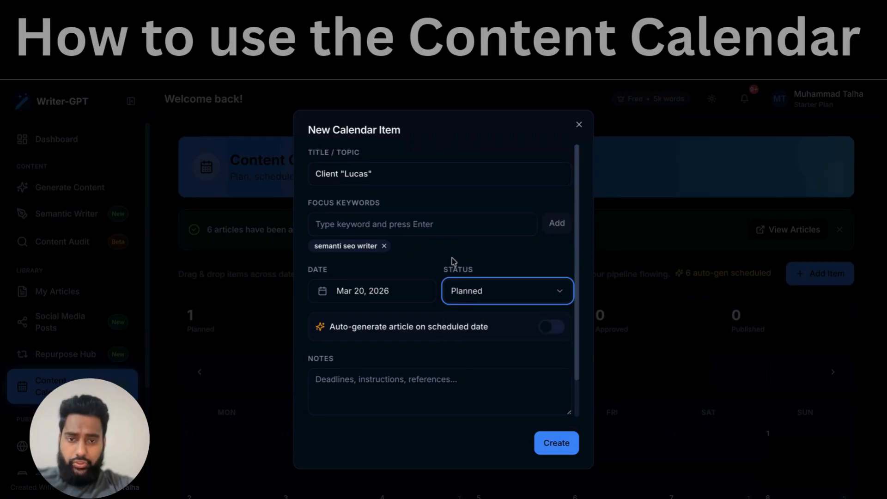
Step: Turn on article auto-generation for the scheduled date and set the article length to 2,000 words
scroll(446, 263, "down", 1)
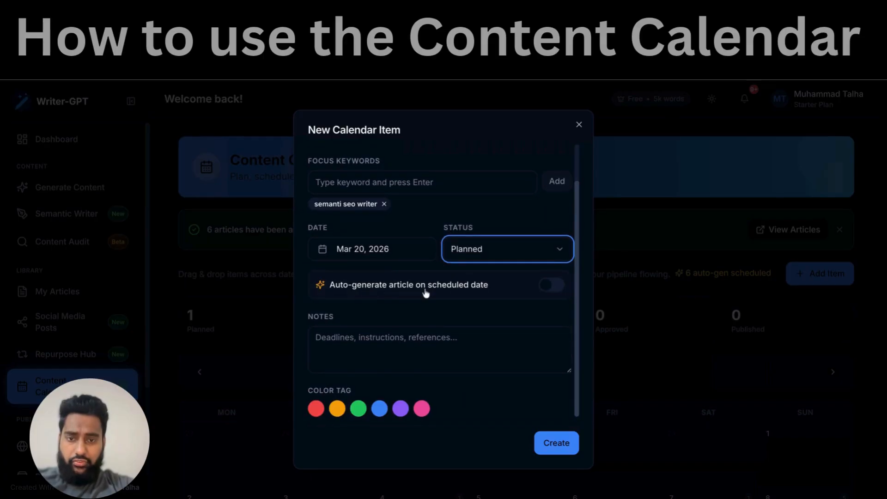
left_click(551, 285)
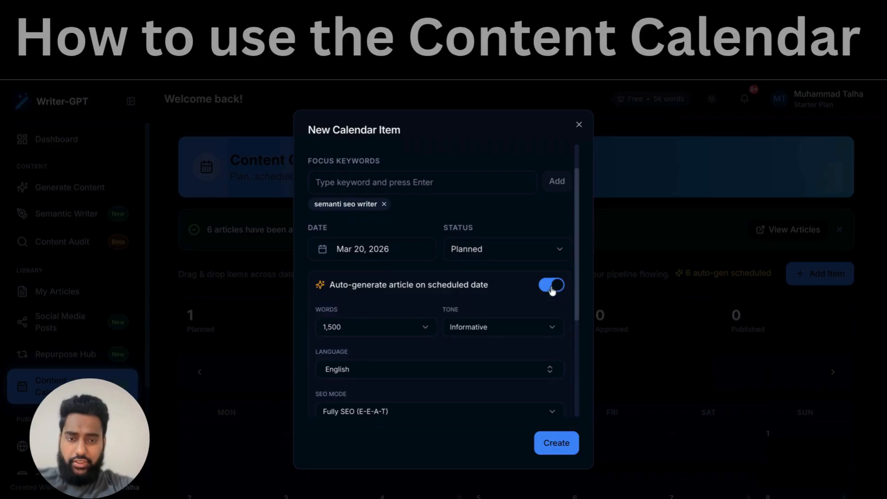
scroll(482, 310, "down", 1)
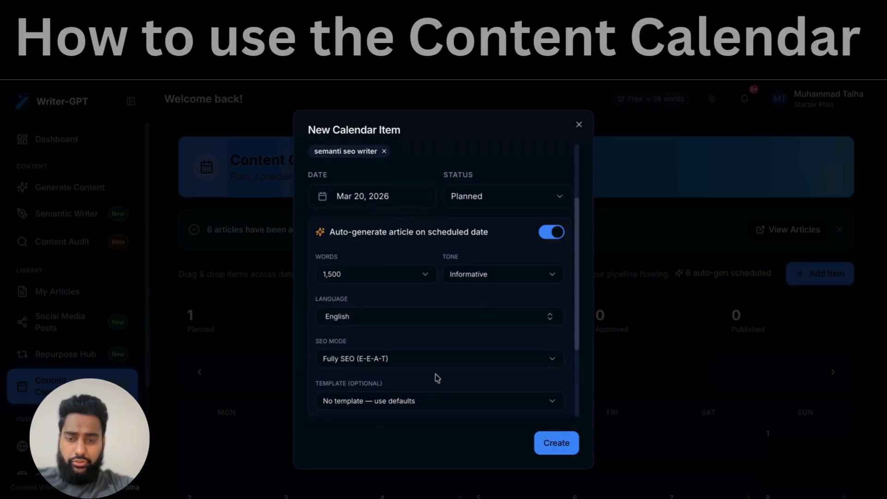
scroll(443, 278, "down", 1)
left_click(348, 241)
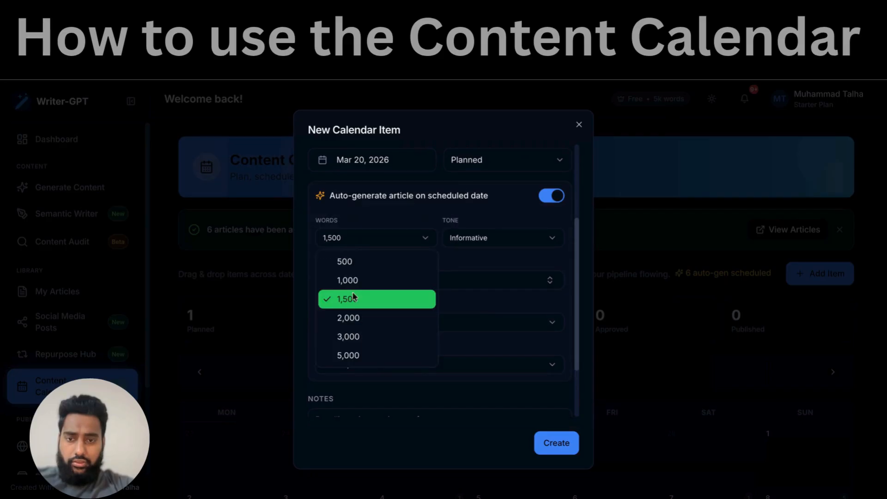
left_click(358, 320)
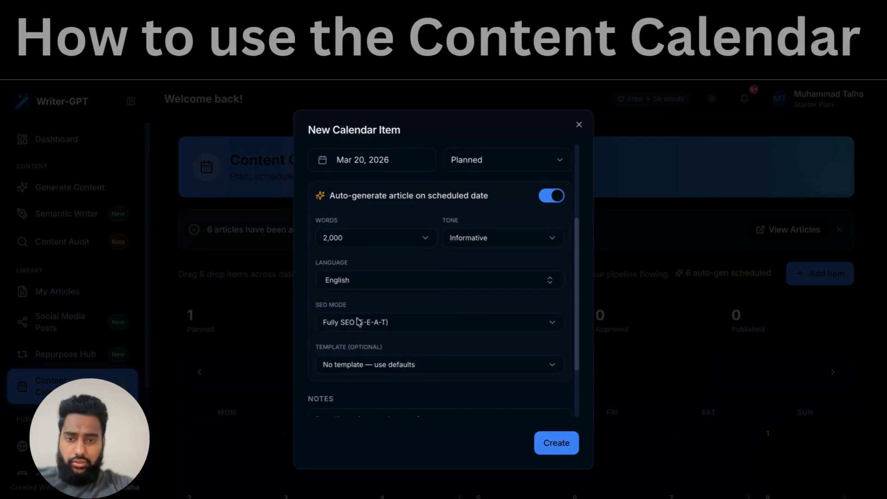
left_click(467, 243)
scroll(425, 223, "down", 2)
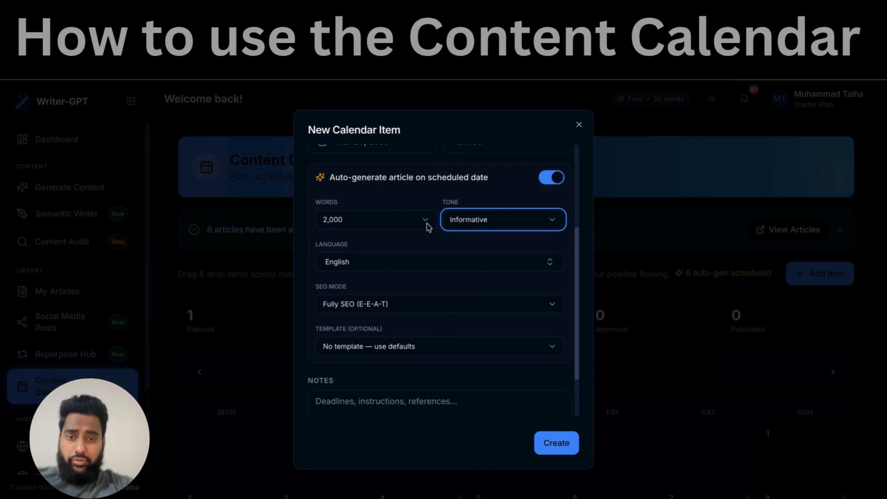
Step: Select the test template for the auto-generated article
left_click(393, 301)
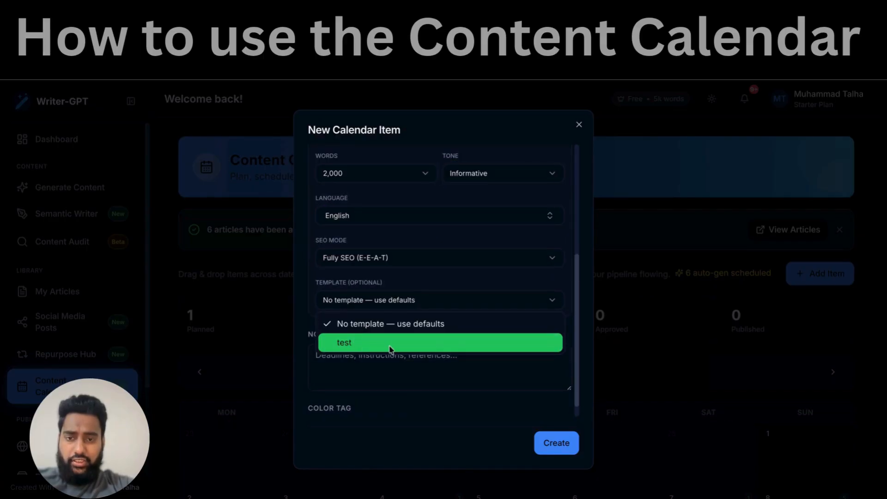
left_click(365, 343)
scroll(351, 358, "up", 2)
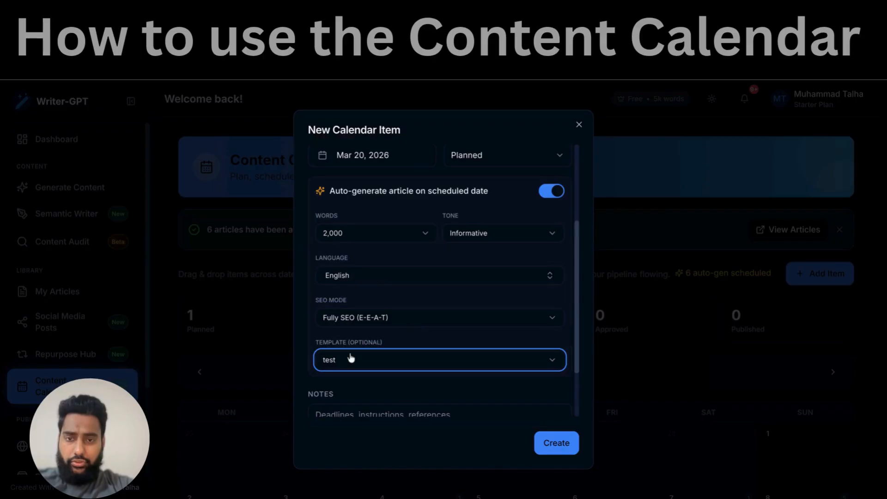
scroll(416, 314, "up", 1)
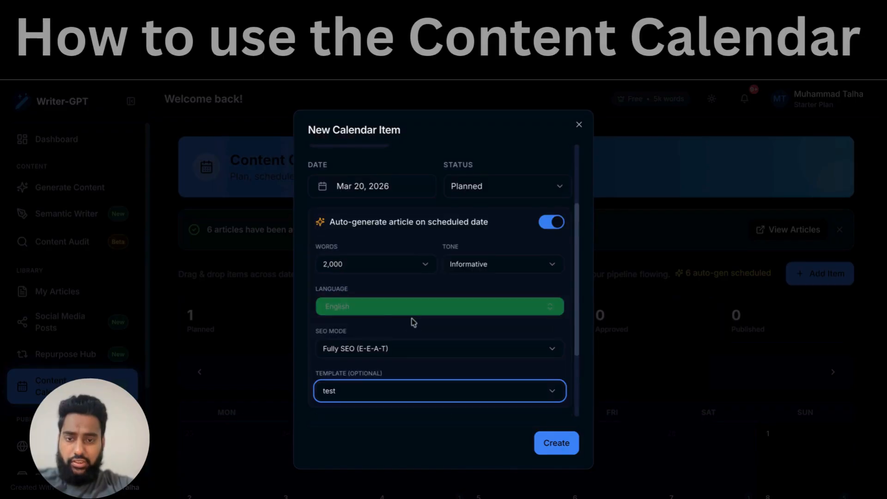
Step: Set the article's SEO mode to NLP Semantic SEO
scroll(383, 330, "down", 2)
left_click(368, 307)
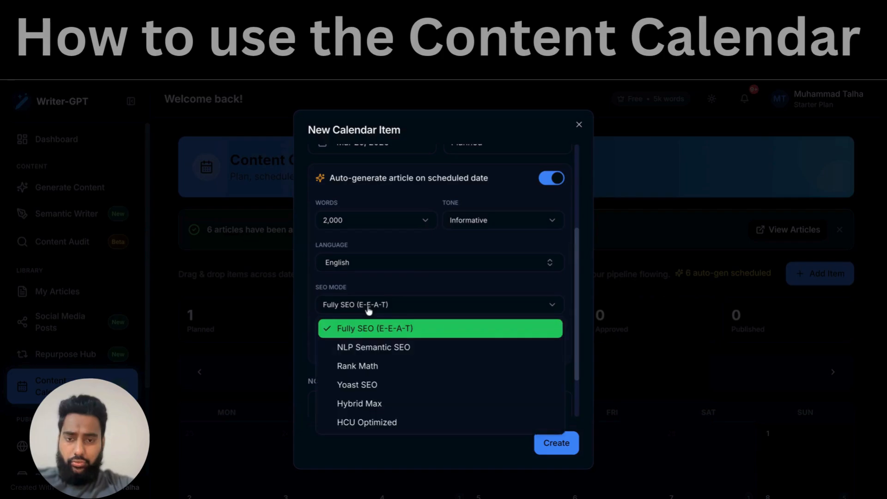
left_click(369, 346)
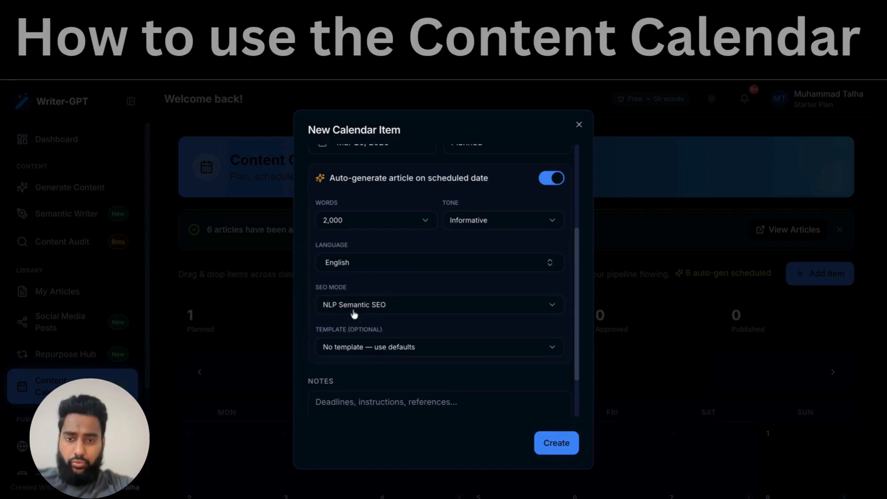
Step: Set the article's SEO mode to Rank Math and view the templates offered for it
left_click(355, 312)
left_click(357, 366)
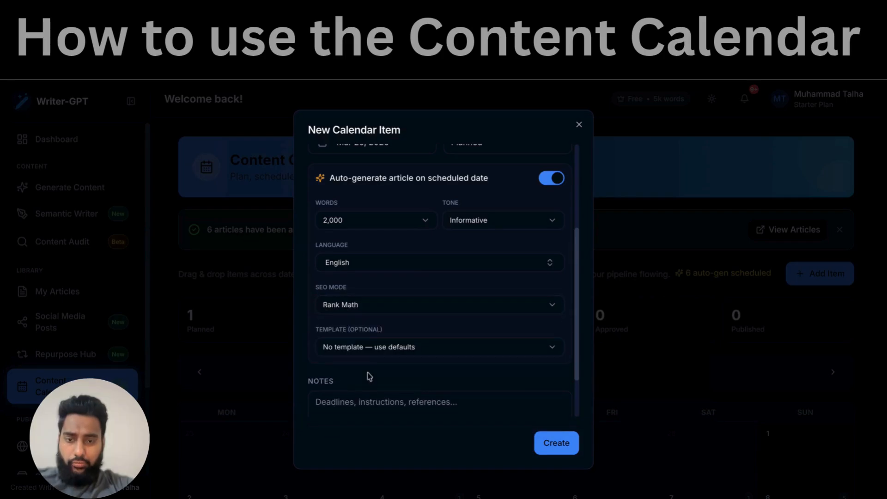
left_click(372, 345)
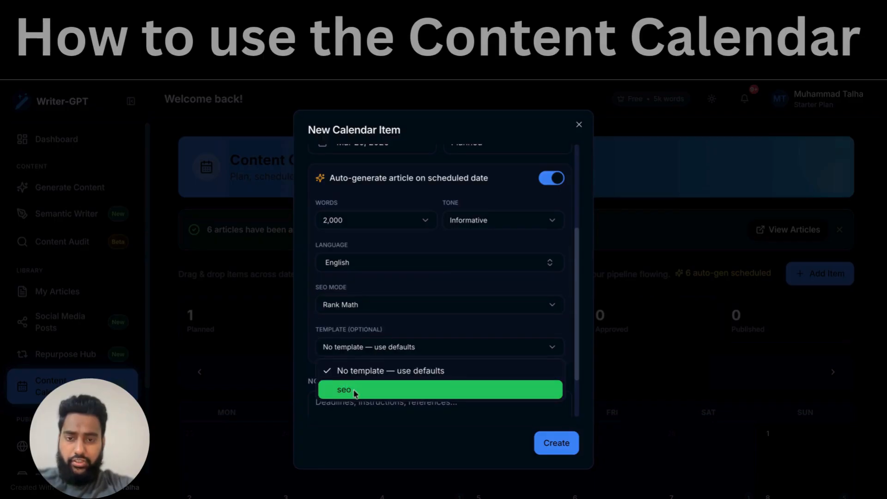
left_click(344, 309)
Step: Switch the SEO mode to Fully SEO (E-E-A-T) and view its template options
left_click(345, 306)
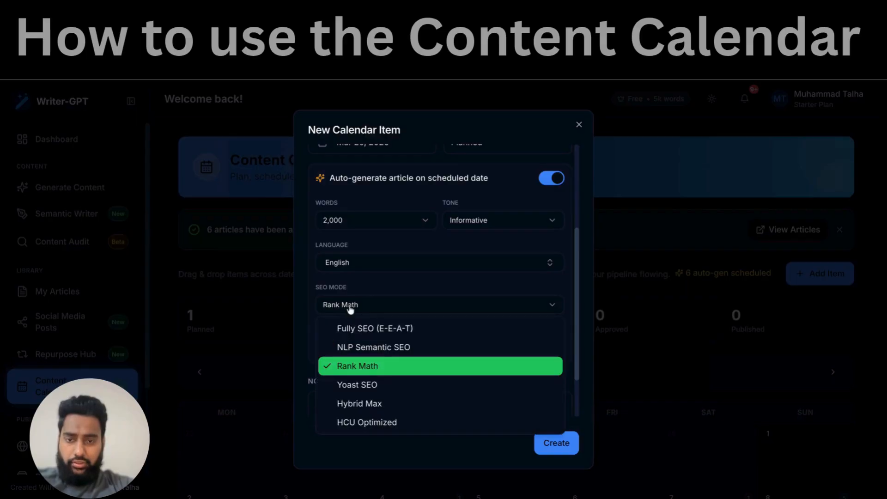
left_click(361, 325)
left_click(347, 353)
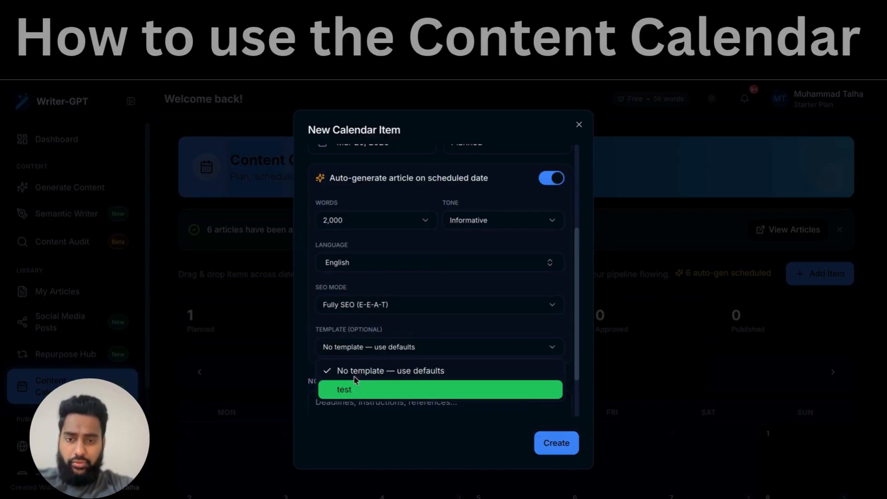
left_click(349, 308)
Step: Change the article's SEO mode back to Rank Math and check its template options again
left_click(349, 307)
left_click(349, 365)
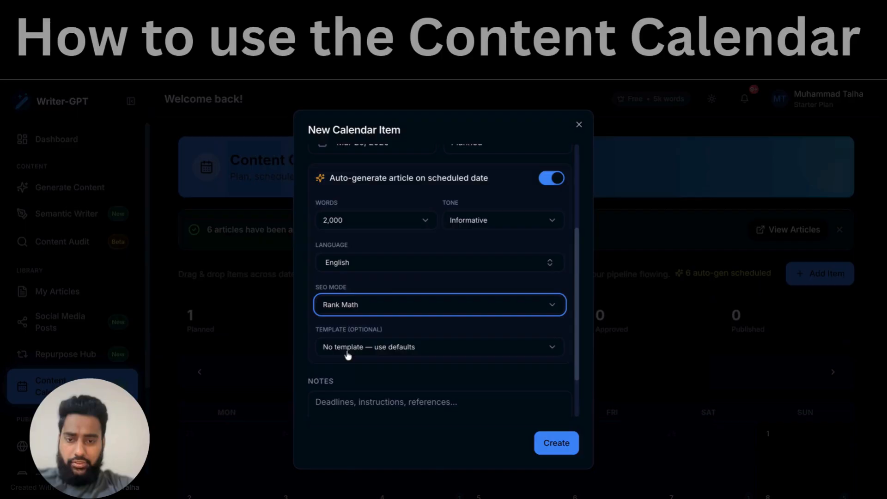
left_click(347, 353)
Step: Set the article's SEO mode to Yoast SEO and select the mts template
left_click(345, 306)
left_click(345, 306)
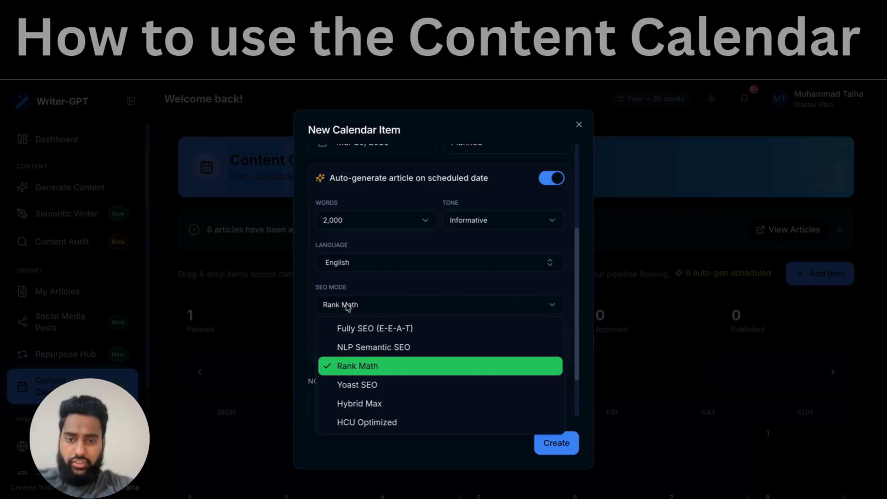
left_click(351, 384)
left_click(352, 350)
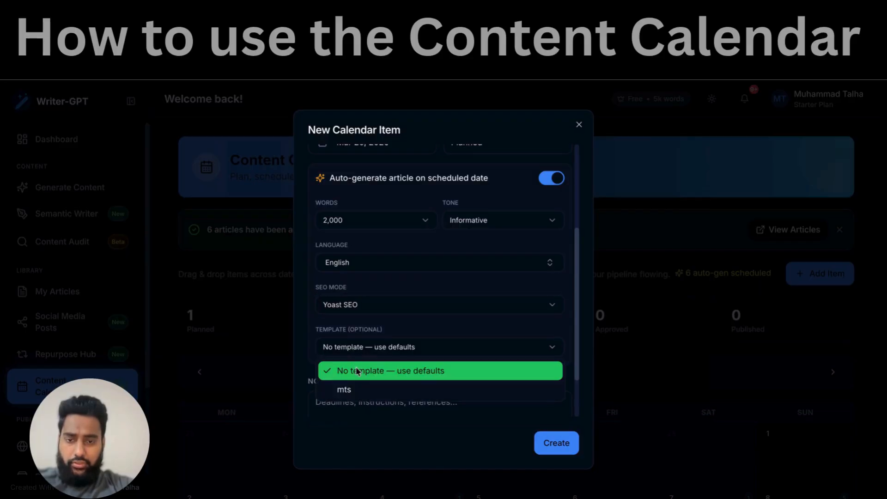
left_click(349, 388)
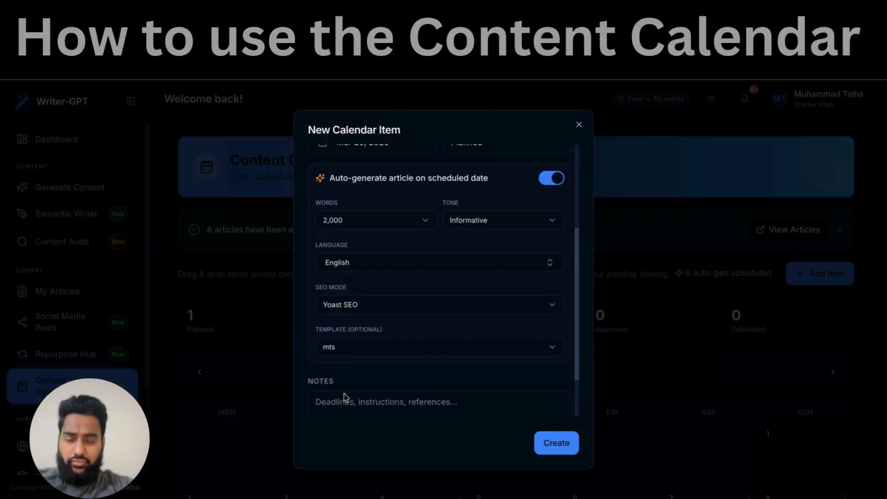
Step: Give the calendar item a red color tag and create it
scroll(446, 314, "down", 2)
scroll(446, 314, "up", 4)
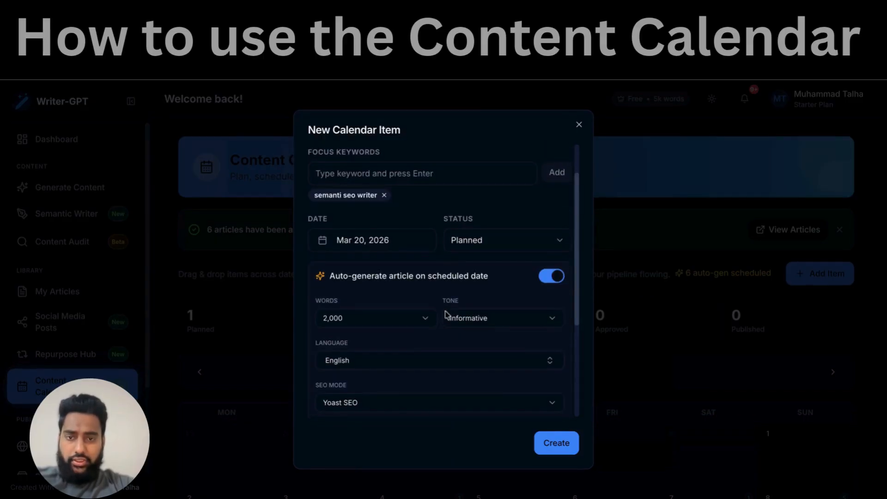
scroll(445, 315, "down", 3)
left_click(379, 366)
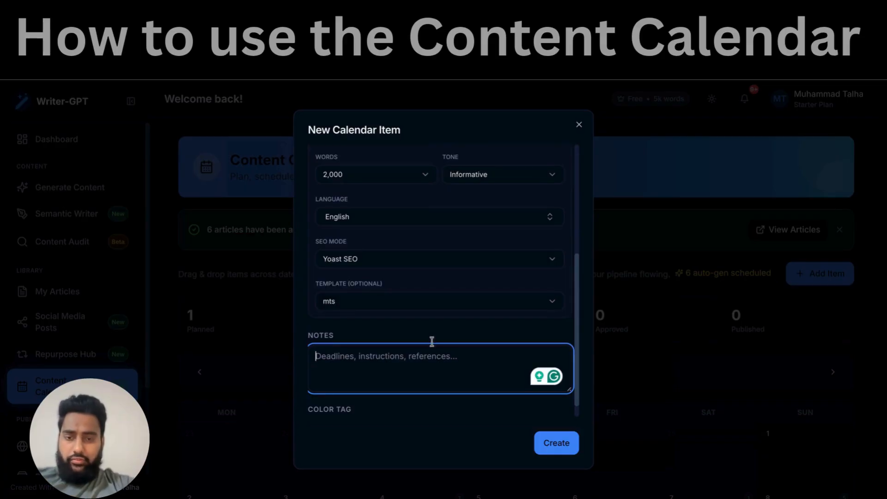
scroll(443, 335, "down", 1)
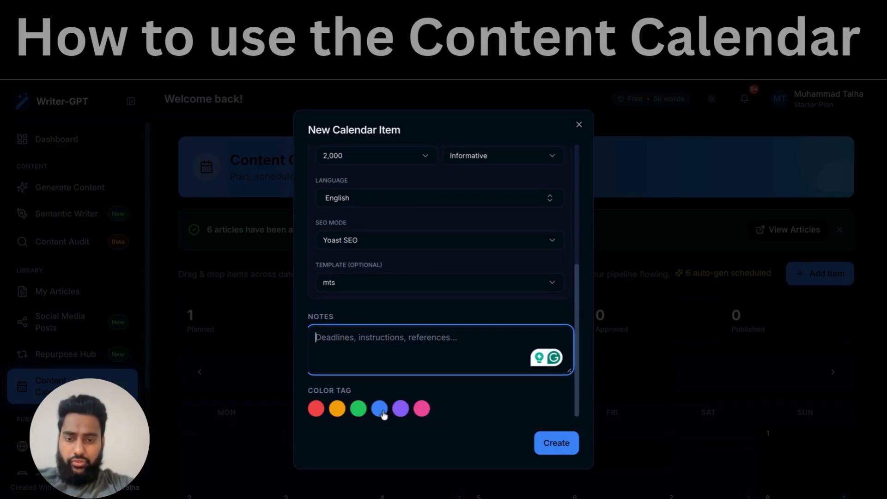
left_click(316, 410)
scroll(460, 365, "up", 5)
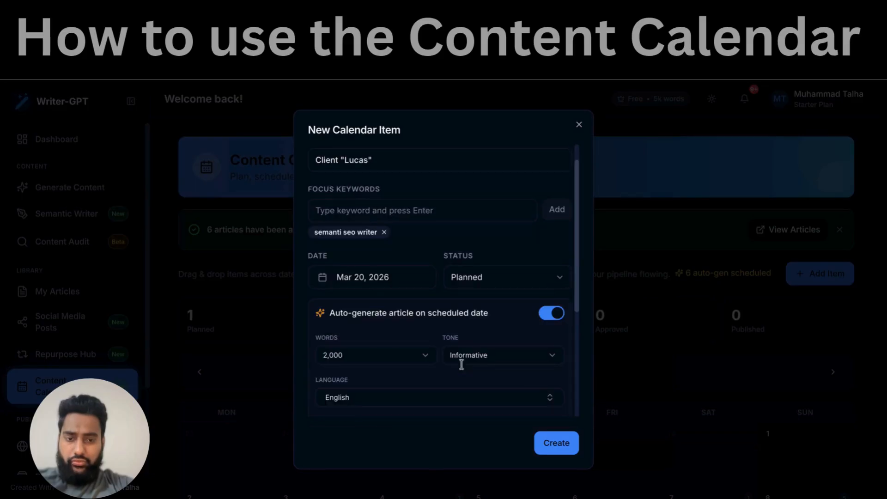
left_click(550, 437)
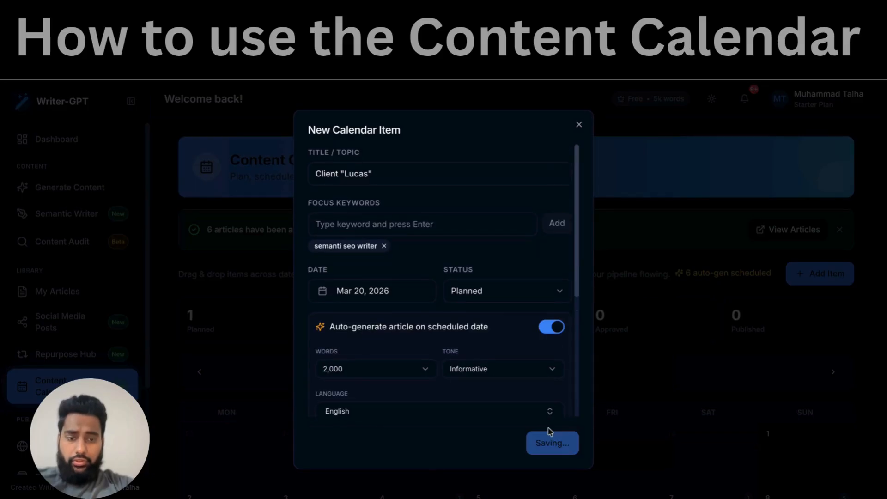
Step: Move the new client item in the calendar from March 20 to March 21 and back to March 20
scroll(665, 327, "down", 3)
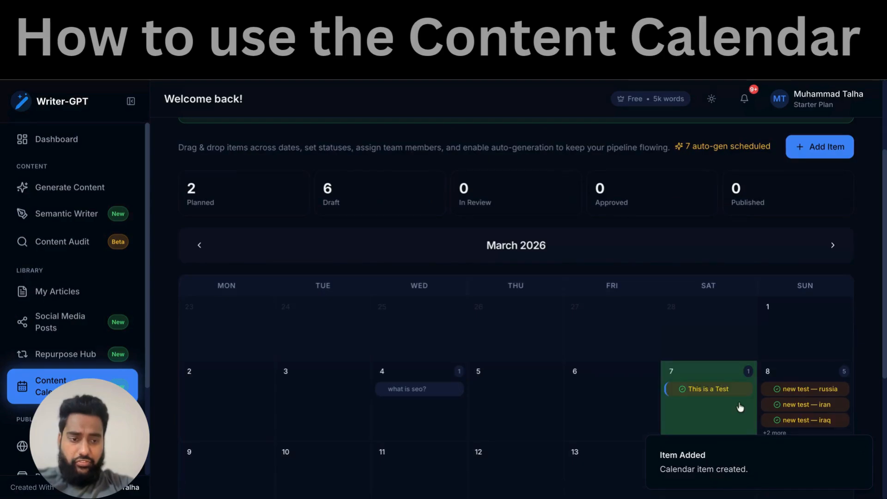
scroll(739, 406, "down", 5)
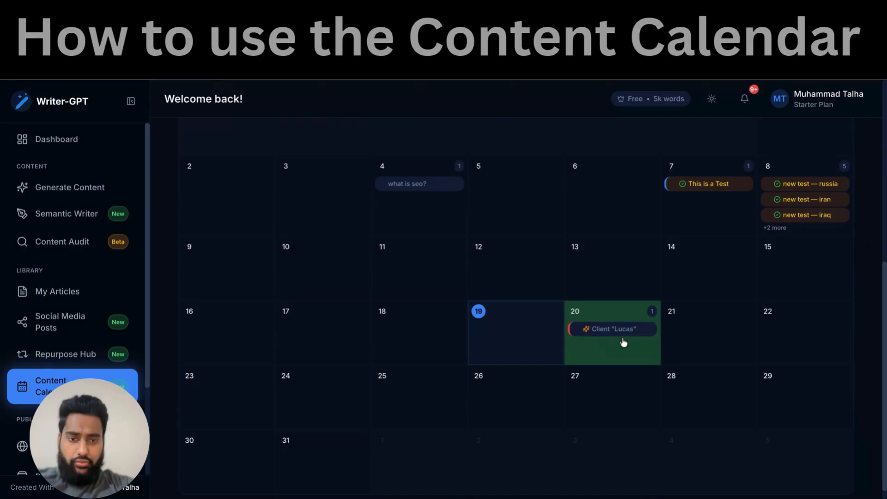
left_click_drag(614, 317, 682, 322)
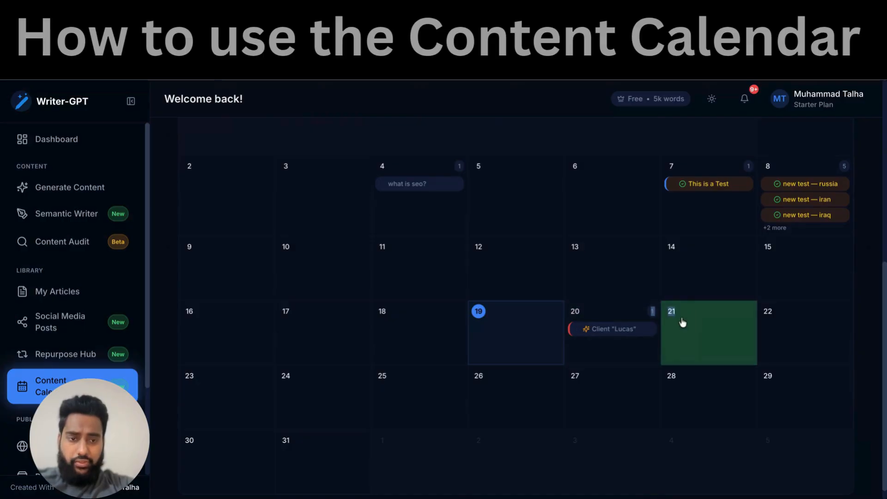
left_click_drag(628, 331, 698, 327)
left_click(632, 331)
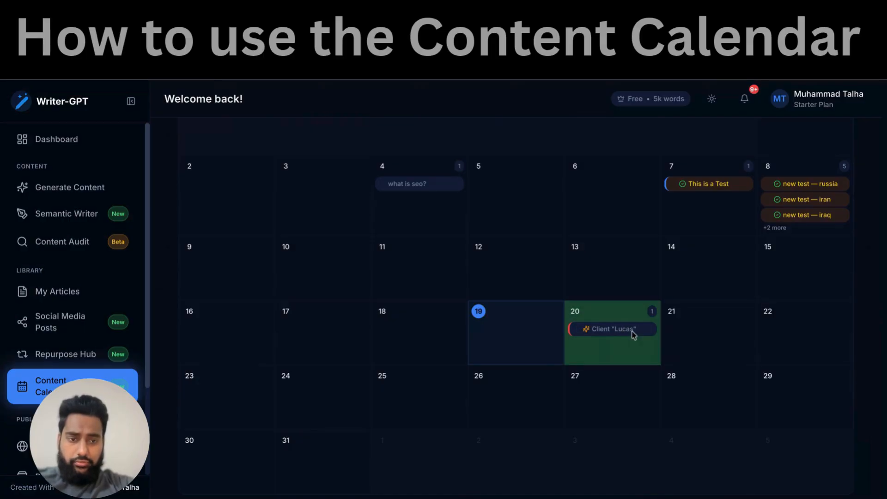
left_click(632, 332)
left_click(578, 124)
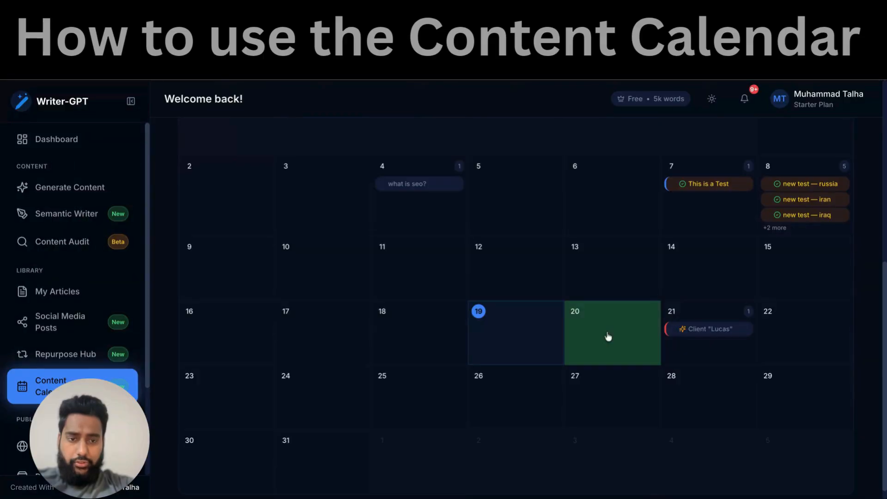
left_click_drag(692, 334, 613, 340)
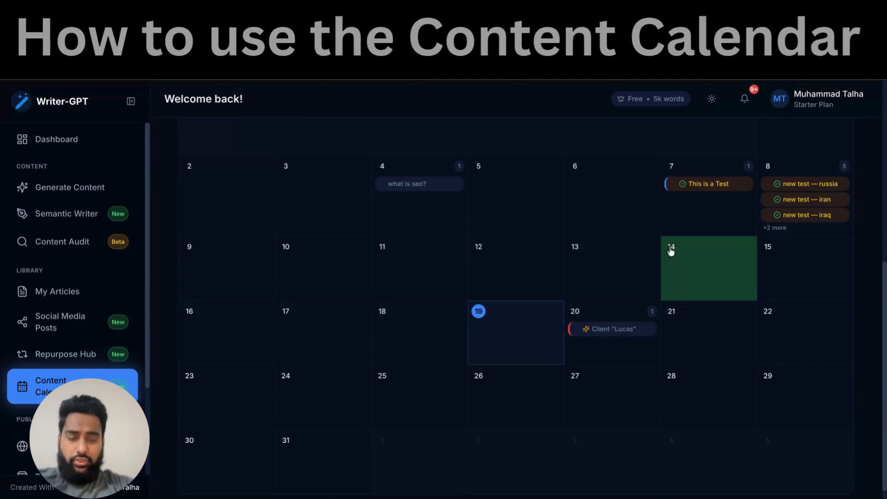
Step: Start another calendar item and enter the client's name as its title
scroll(669, 259, "down", 1)
scroll(685, 316, "up", 5)
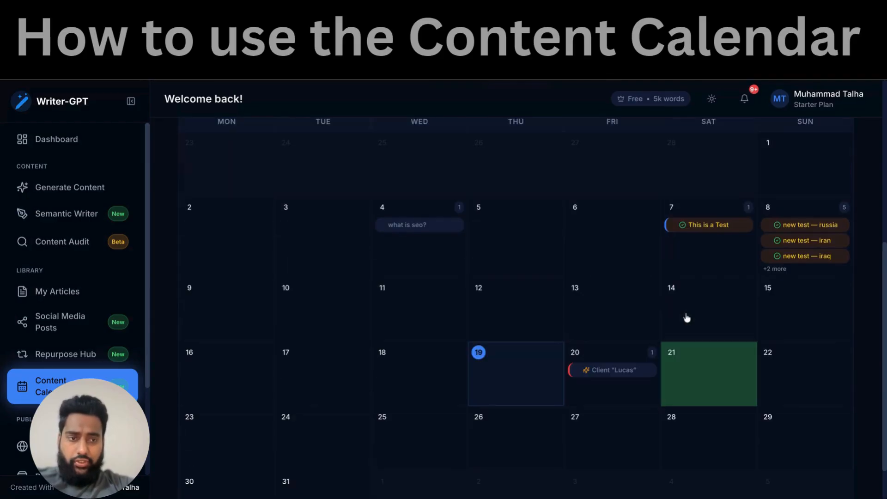
scroll(753, 211, "up", 2)
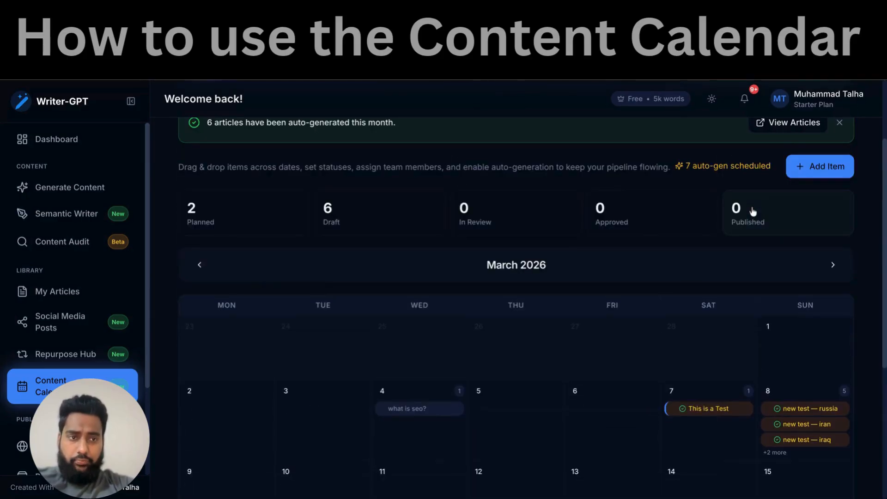
left_click(814, 167)
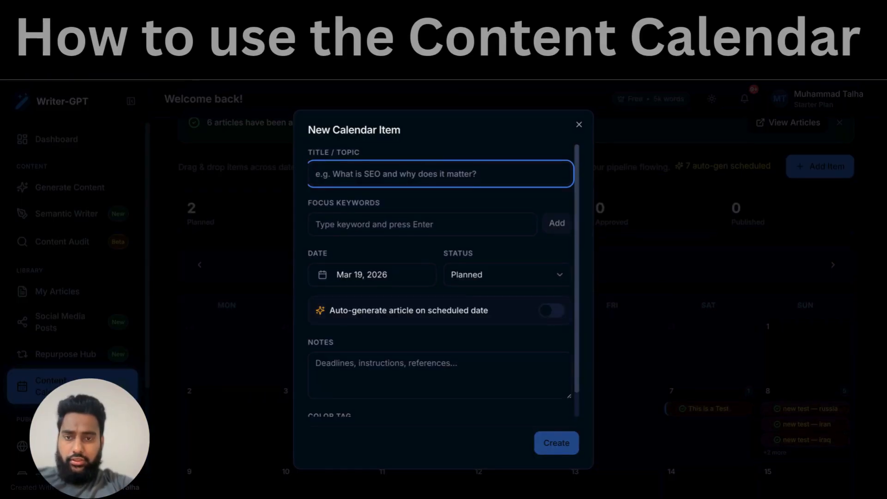
type("Luc")
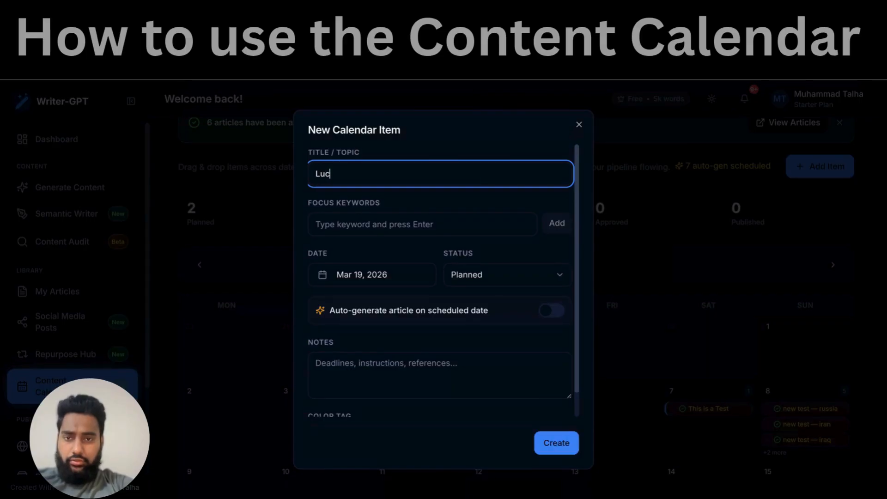
type("as")
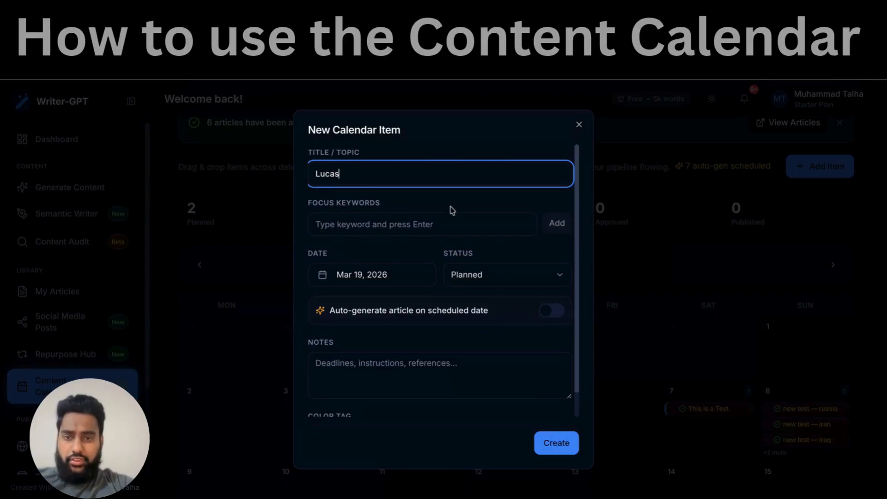
Step: Add youtube and seo as focus keywords of the new calendar item
left_click(425, 228)
type("h")
key("BackSpace")
type("youtube")
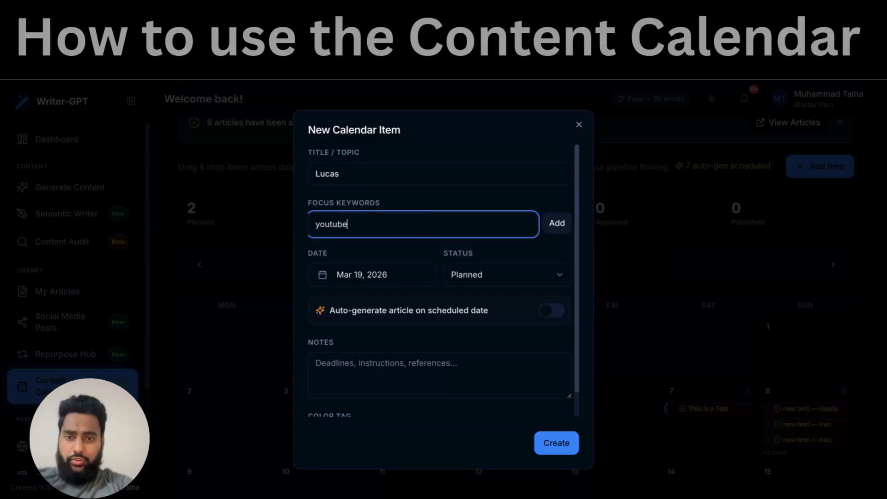
key("Return")
type("seo")
key("Return")
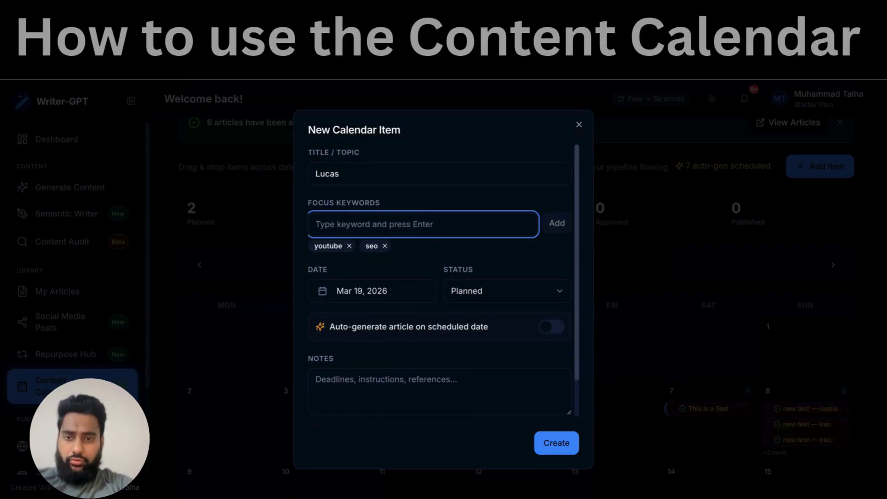
Step: Add the further focus keywords facebook, whatsapp and tiktok
type("facebook")
key("Return")
type("an")
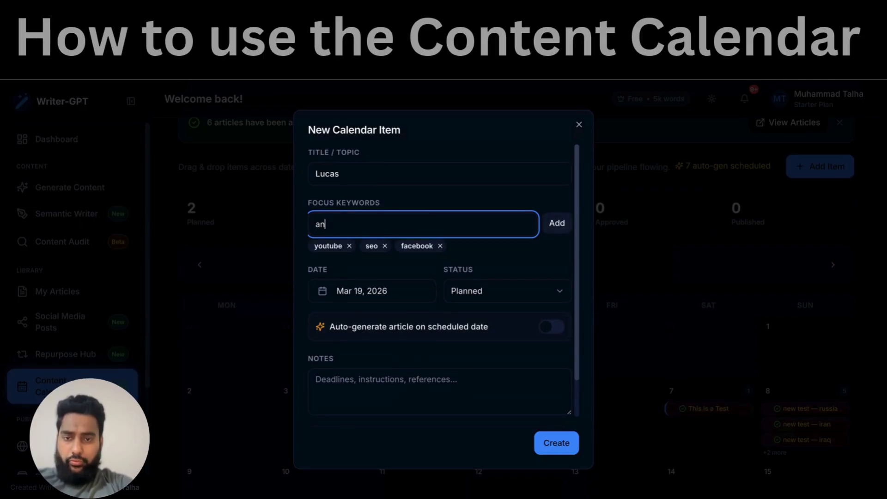
type("hatsapp")
key("Return")
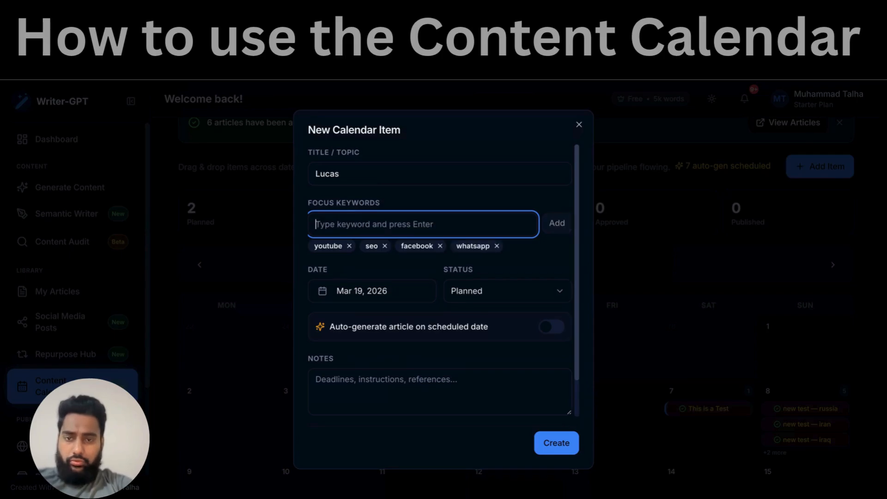
type("tiktok")
key("Return")
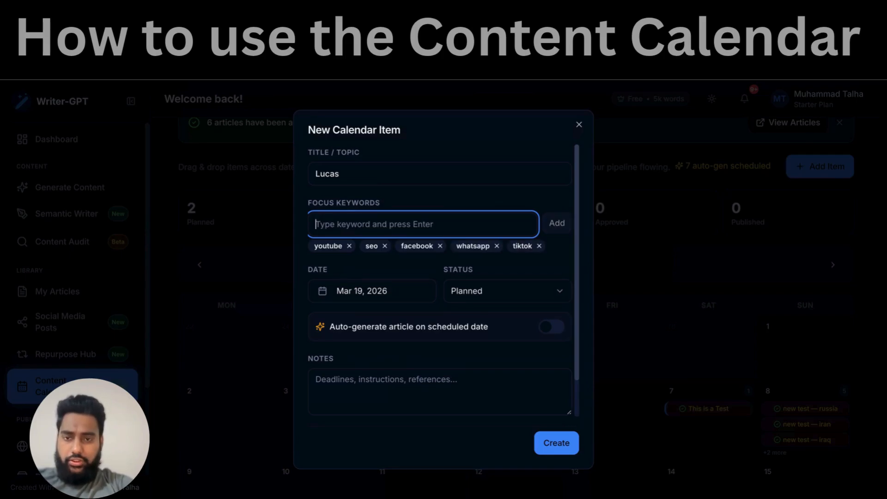
Step: Schedule the calendar item for March 22, 2026
left_click(432, 286)
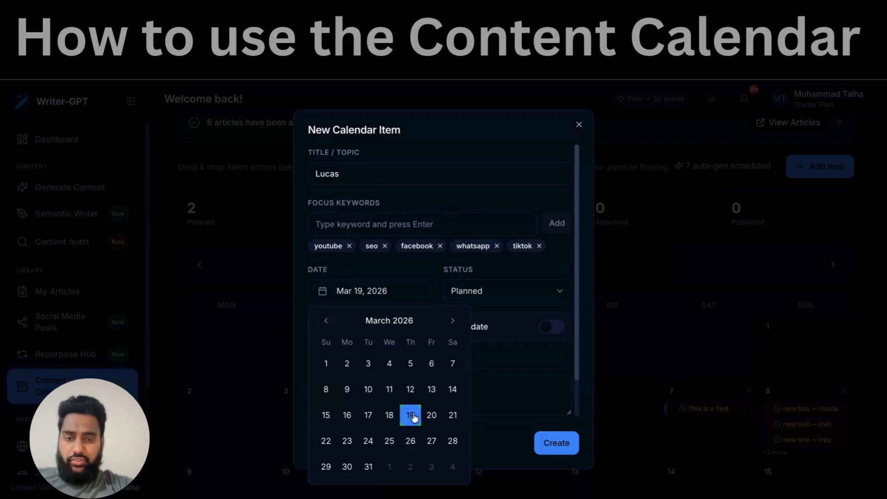
left_click(327, 440)
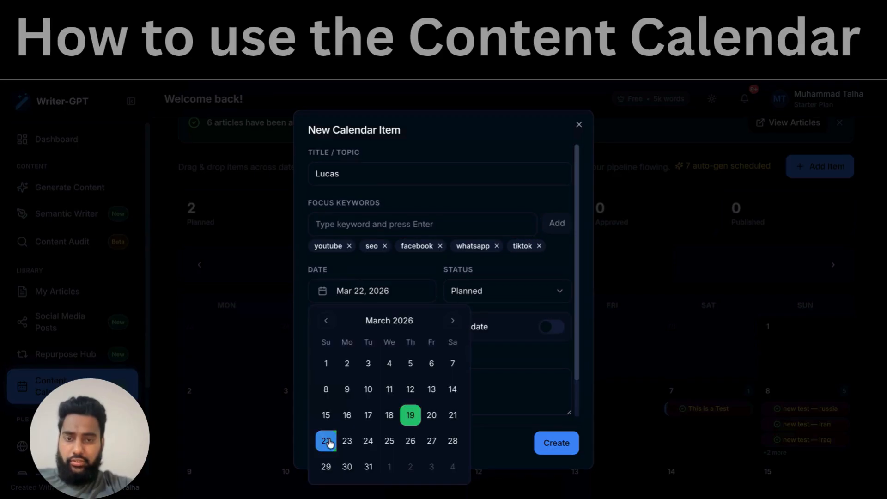
left_click(422, 279)
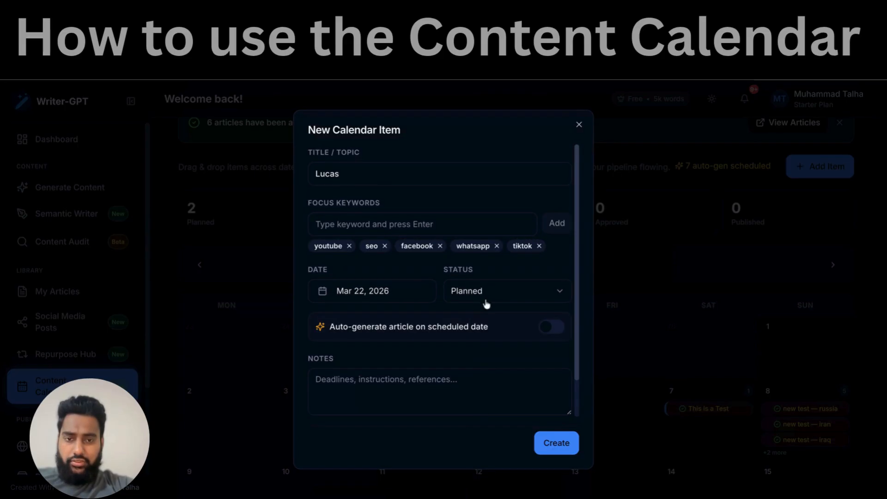
Step: Enable auto-generation of the article on the scheduled date and set its SEO mode to Rank Math
left_click(546, 336)
scroll(459, 326, "down", 2)
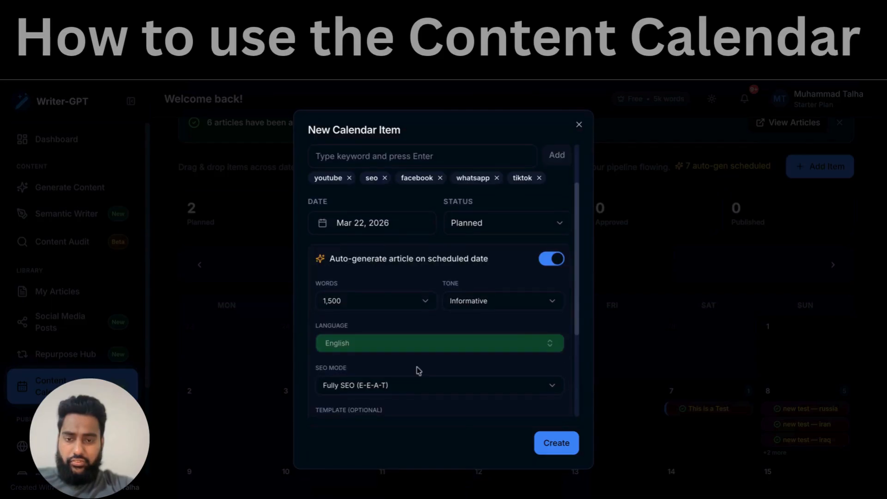
left_click(382, 389)
left_click(370, 306)
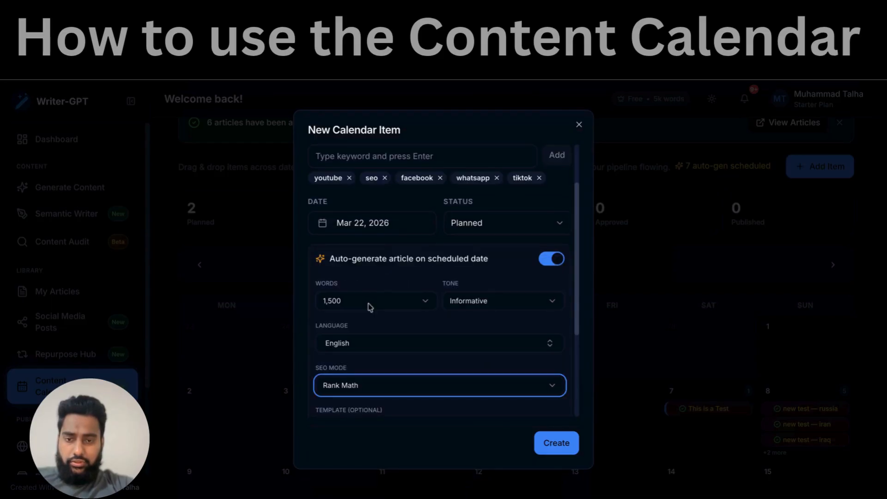
Step: Select the seo template for the article and create the calendar item
scroll(370, 307, "down", 3)
scroll(370, 307, "down", 1)
left_click(362, 302)
left_click(357, 345)
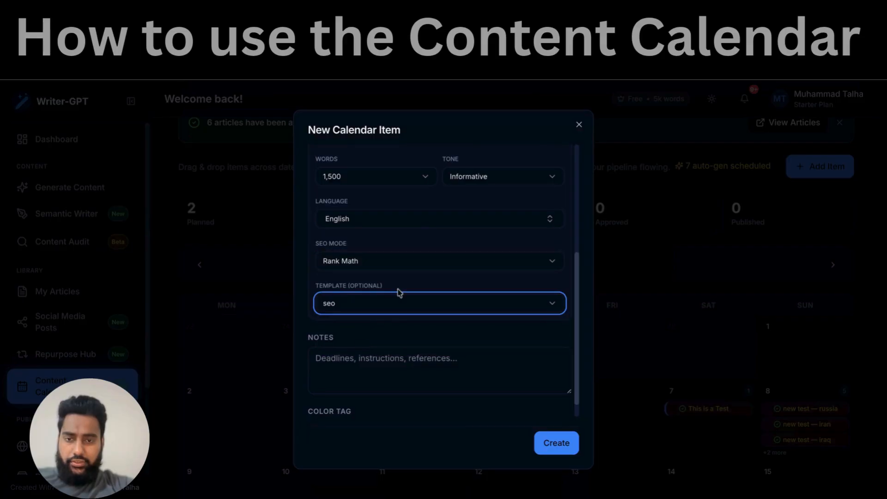
scroll(405, 325, "down", 1)
left_click(555, 443)
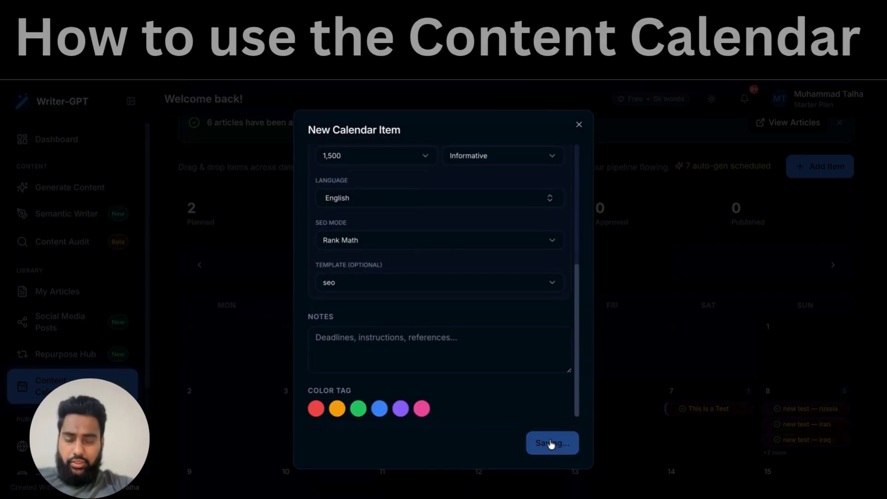
Step: Review the scheduled items in the March 2026 calendar
scroll(693, 301, "down", 5)
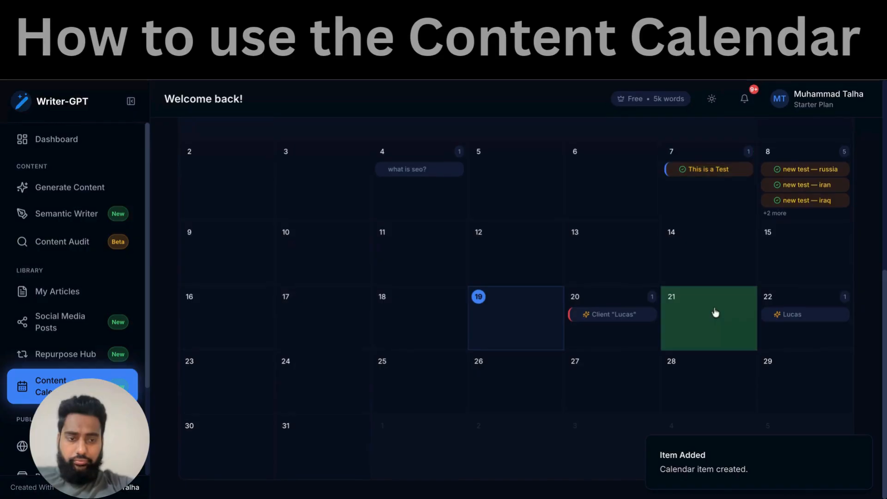
scroll(705, 278, "up", 2)
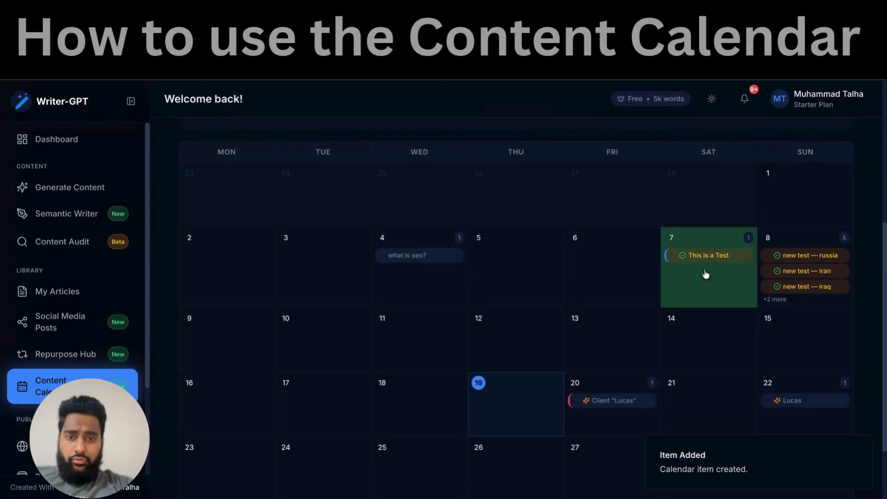
scroll(706, 274, "up", 1)
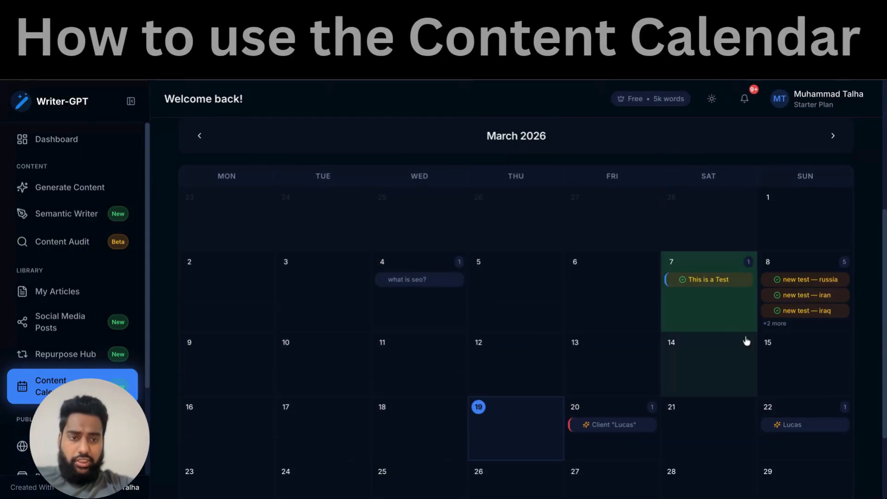
Step: Open the articles auto-generated this month from the content calendar's notice
scroll(748, 252, "up", 2)
scroll(747, 252, "up", 1)
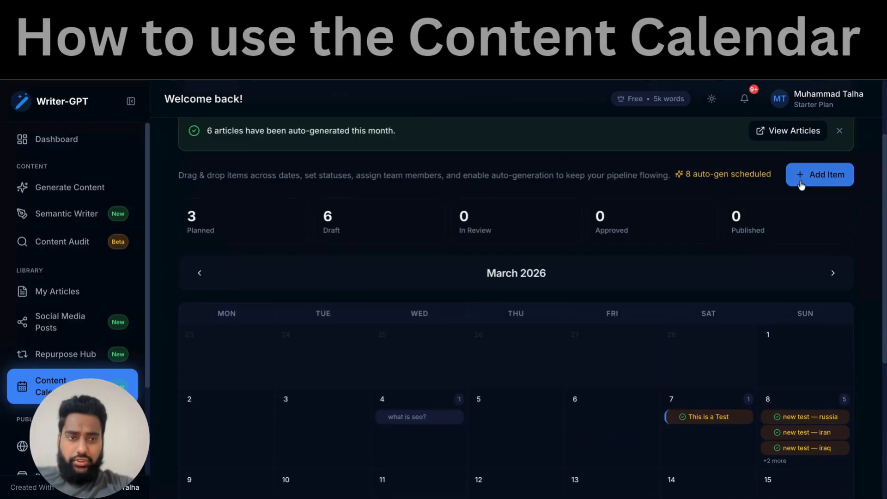
scroll(711, 194, "up", 1)
scroll(632, 200, "up", 2)
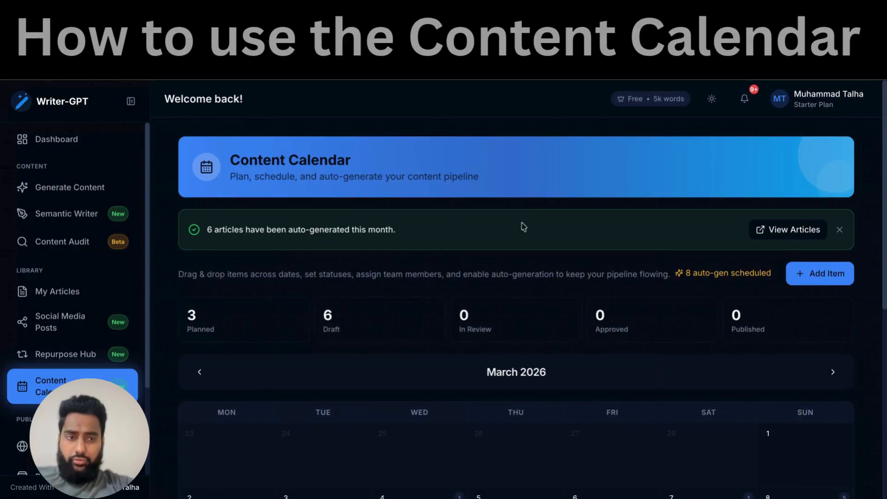
left_click(780, 236)
Step: Examine the articles list for titles, SEO labels, word counts, creation dates and statuses
scroll(512, 277, "down", 7)
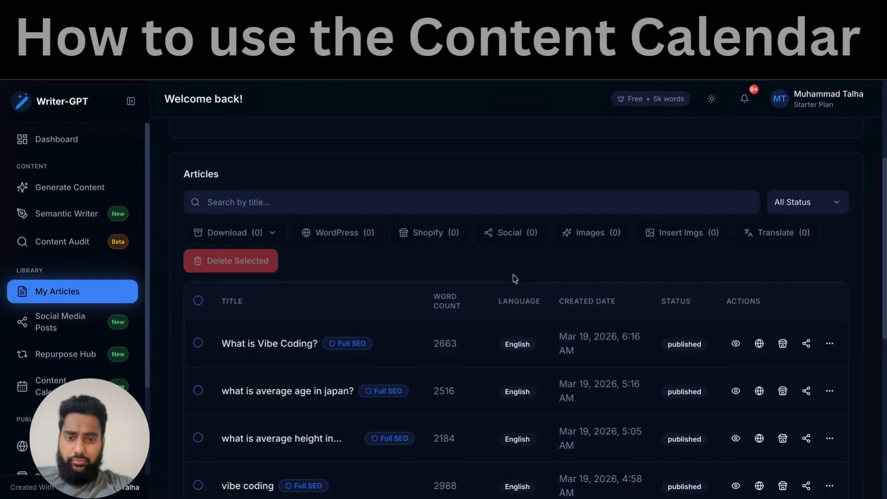
scroll(514, 279, "down", 5)
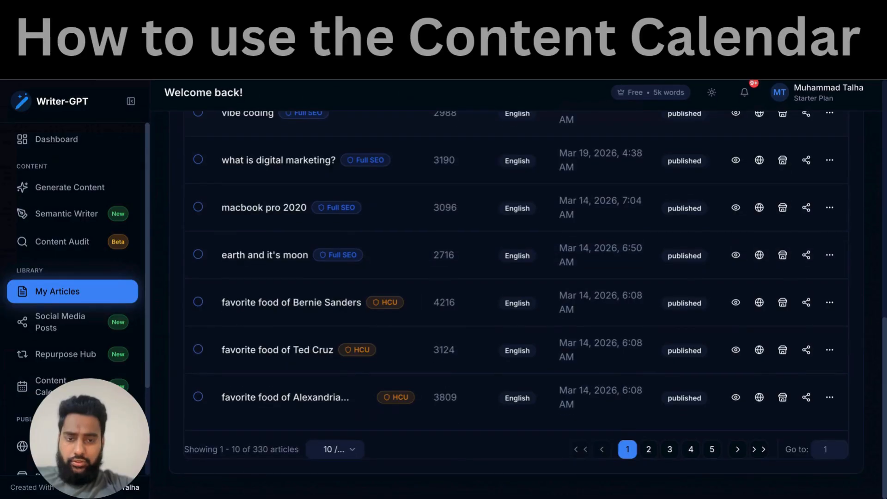
scroll(388, 263, "up", 6)
scroll(410, 248, "down", 1)
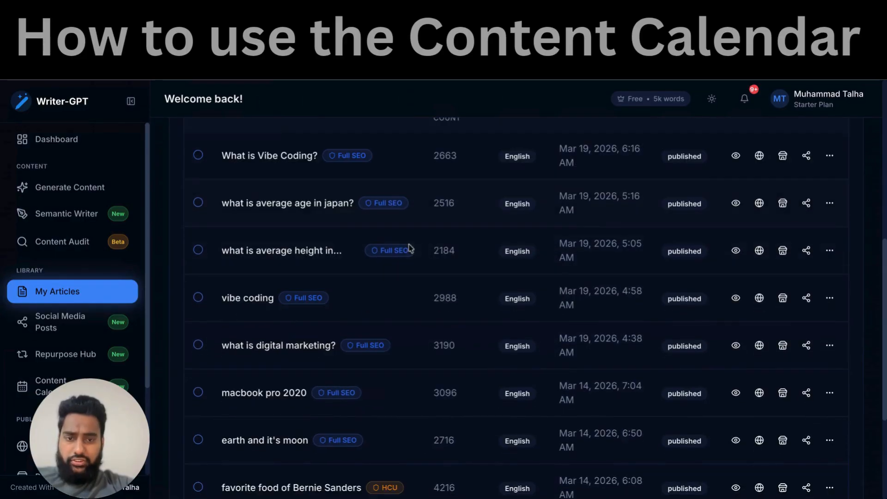
scroll(410, 248, "down", 4)
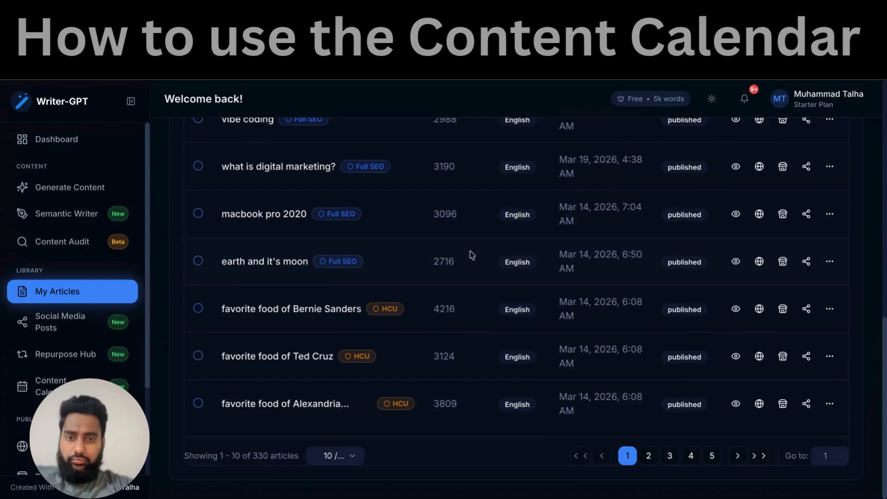
scroll(471, 255, "up", 3)
scroll(476, 263, "up", 3)
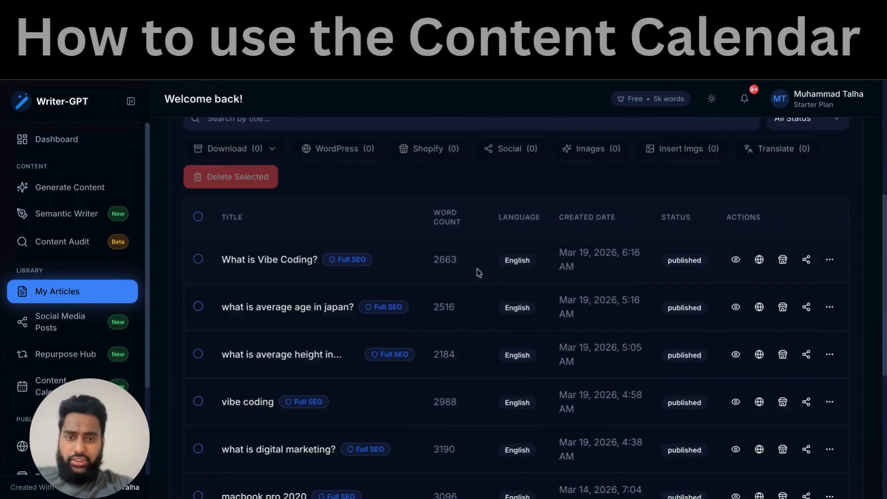
scroll(429, 275, "down", 2)
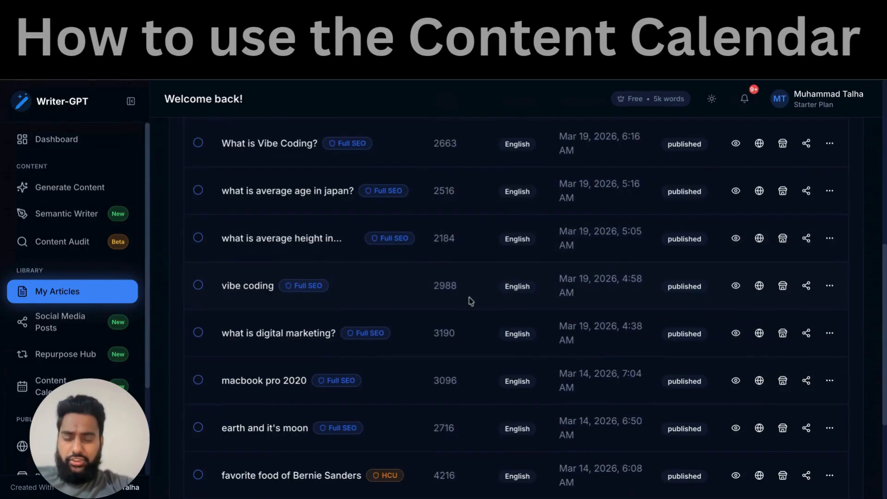
scroll(469, 301, "down", 3)
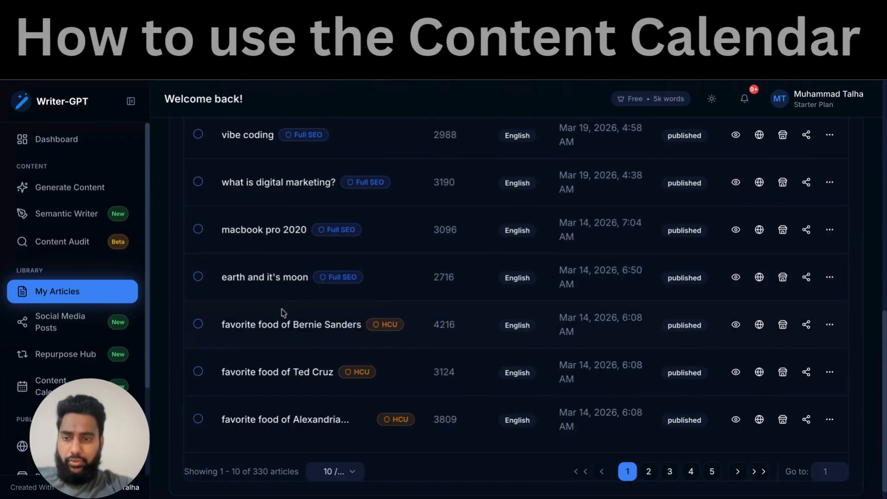
Step: Return to the content calendar and inspect the details of the March 8 item "new test — russia", leaving it without edits
left_click(50, 382)
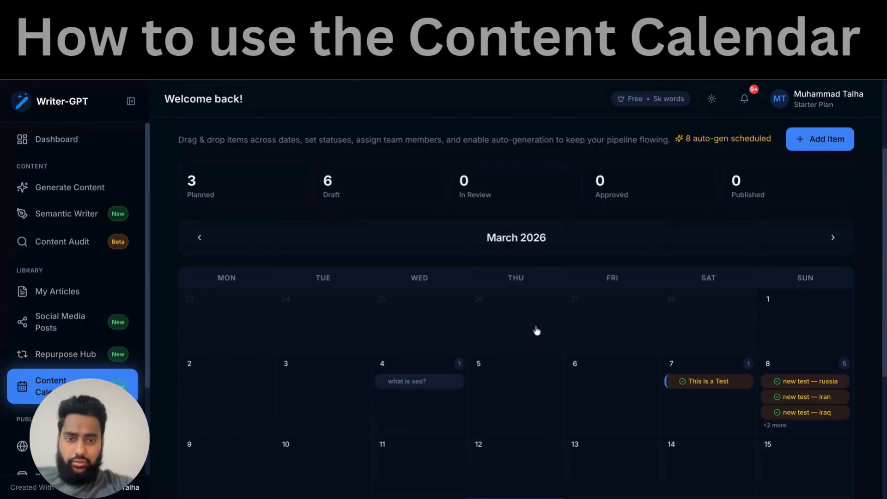
scroll(536, 330, "down", 4)
left_click(764, 199)
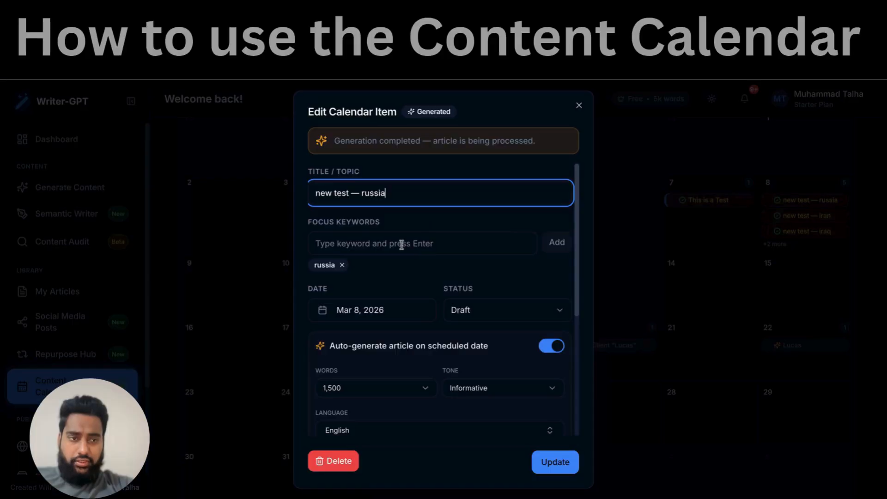
left_click(578, 107)
Step: Inspect the keywords and settings of the March 7 item "This is a Test" and return to the calendar overview
left_click(698, 201)
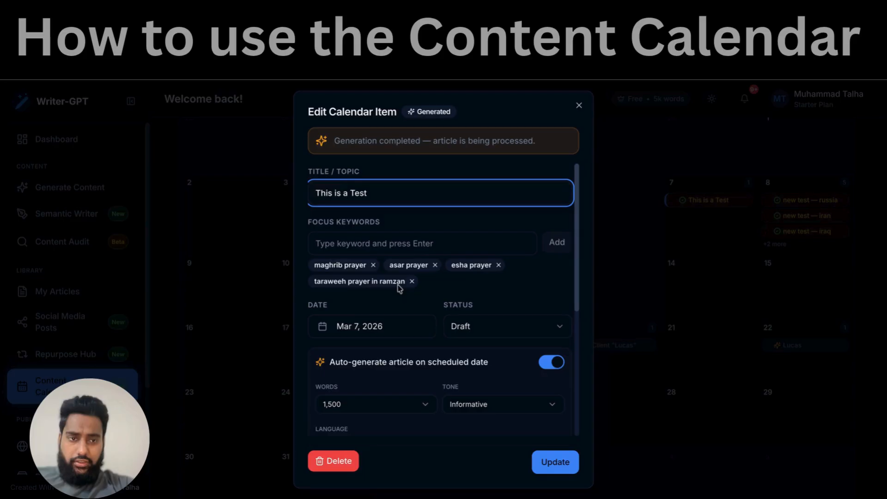
left_click(579, 106)
scroll(593, 297, "up", 7)
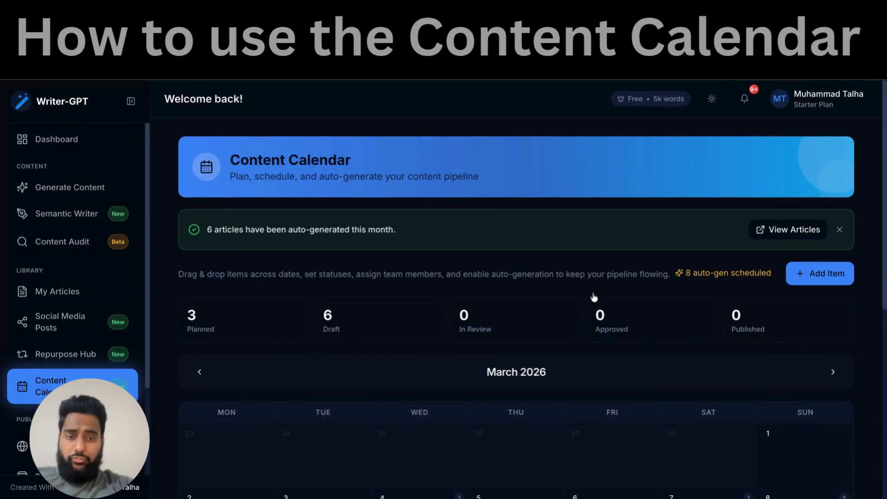